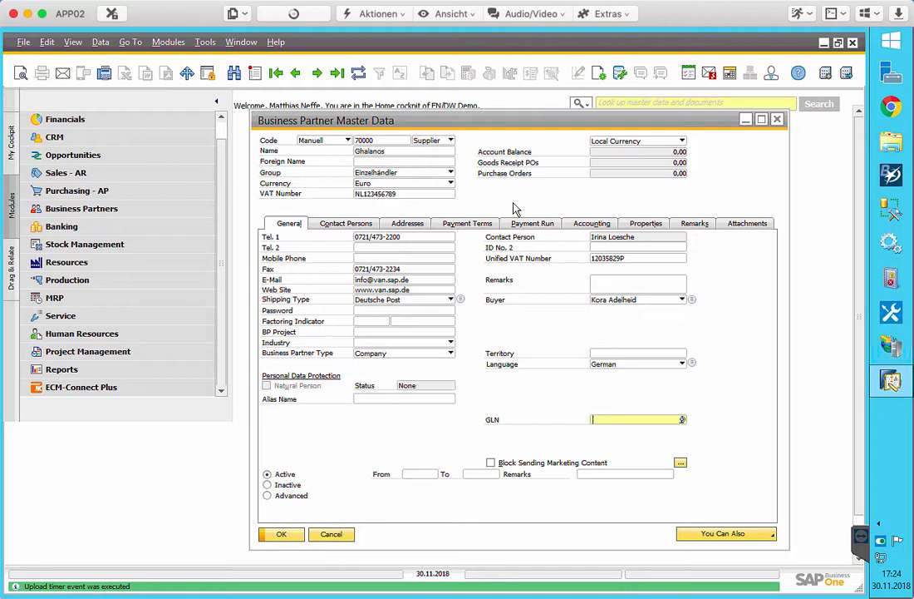
# Start adding an external document as a new attachment to the supplier record and browse to the Desktop folder.
pyautogui.rightClick(513, 208)
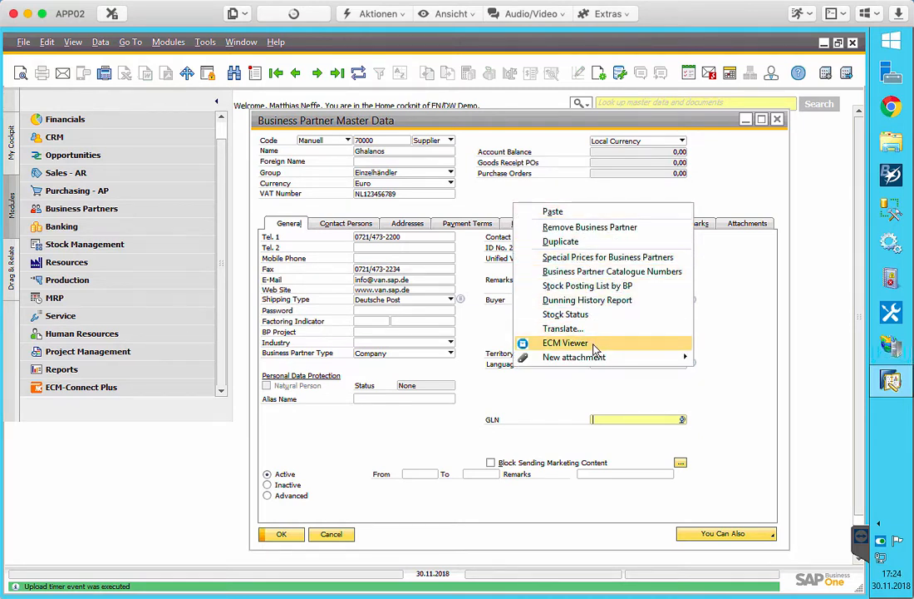
pyautogui.moveTo(593, 360)
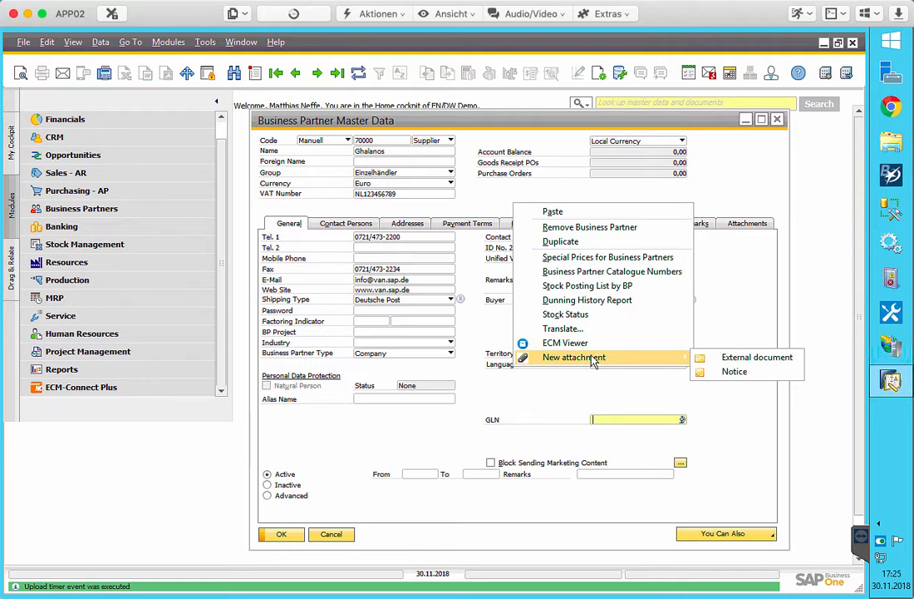
pyautogui.click(721, 361)
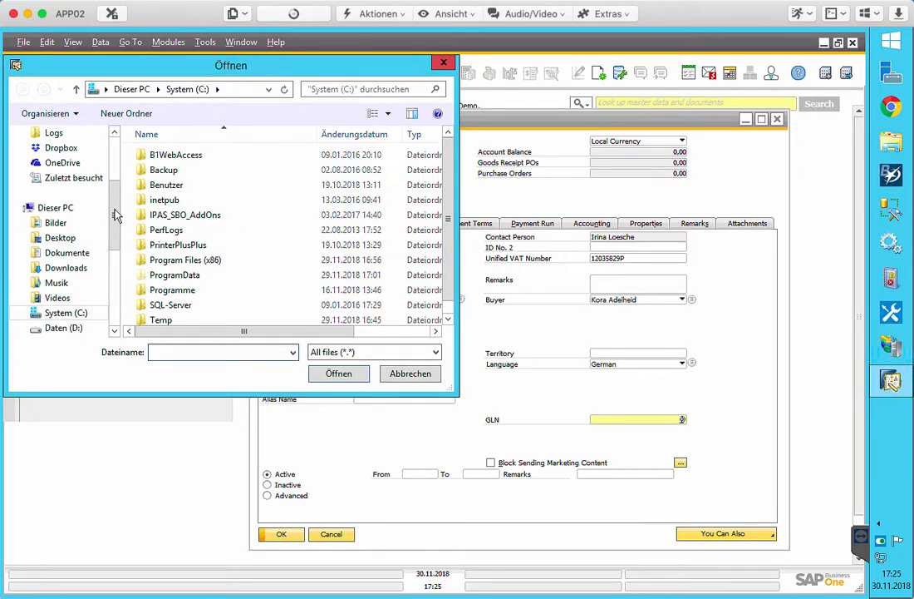
pyautogui.click(133, 145)
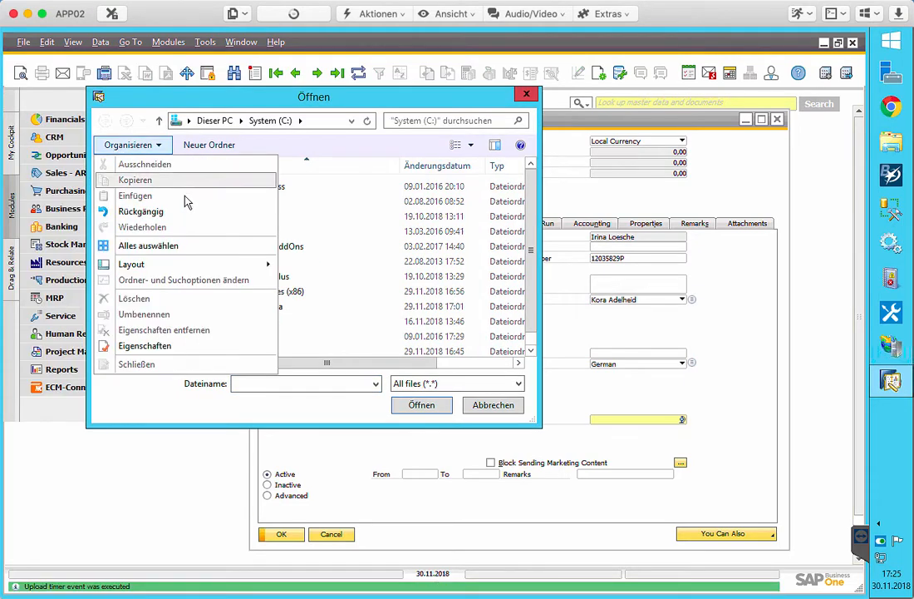
pyautogui.click(307, 147)
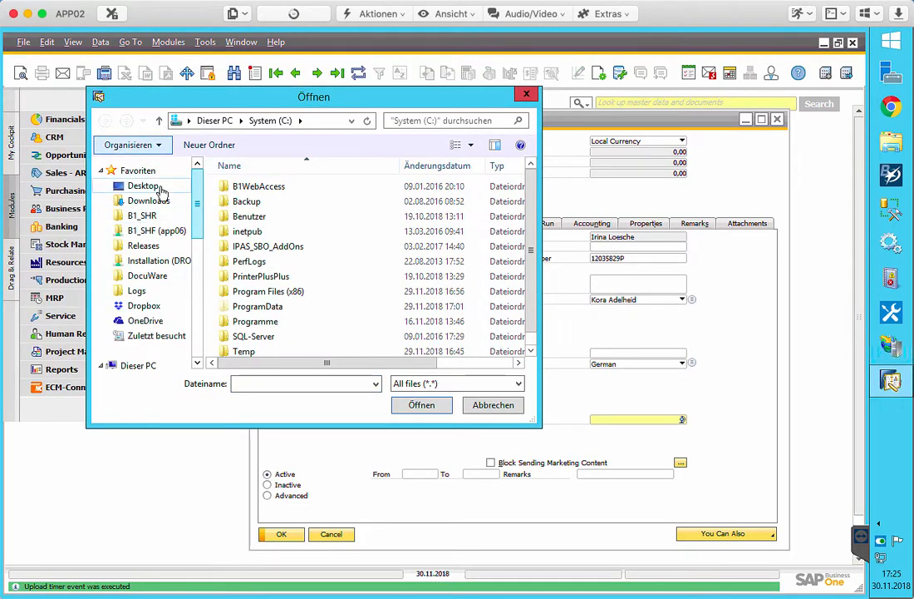
pyautogui.click(160, 190)
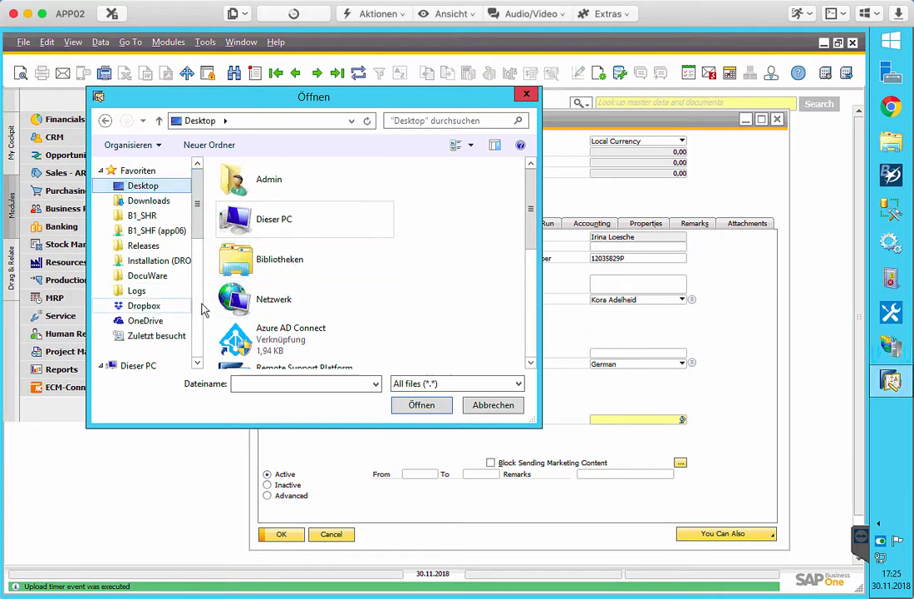
pyautogui.moveTo(529, 228); pyautogui.dragTo(530, 337)
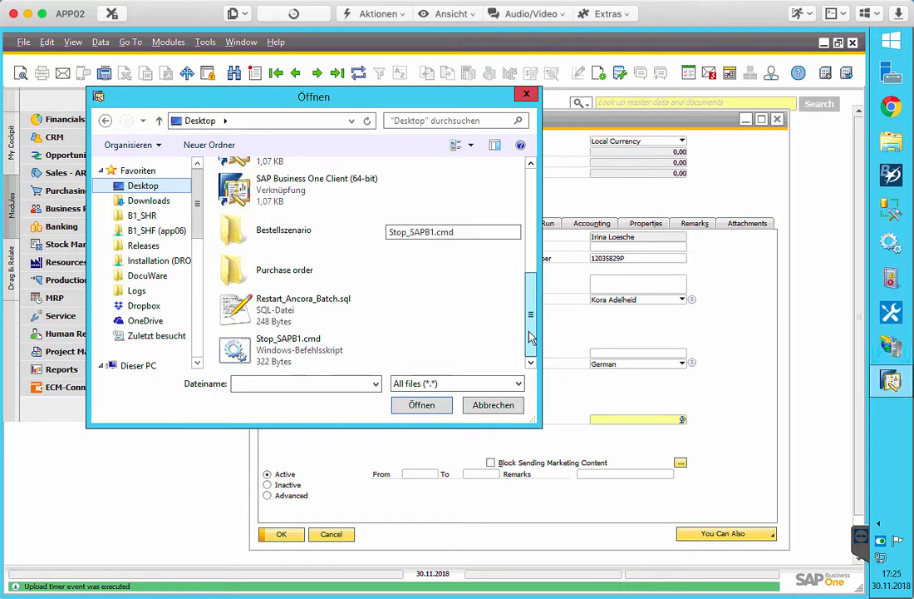
pyautogui.doubleClick(304, 239)
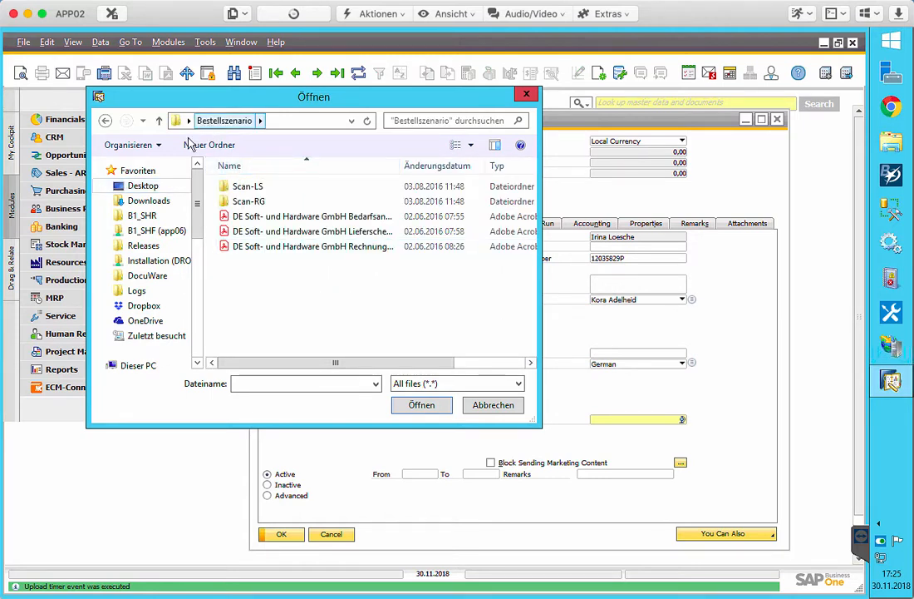
pyautogui.click(105, 122)
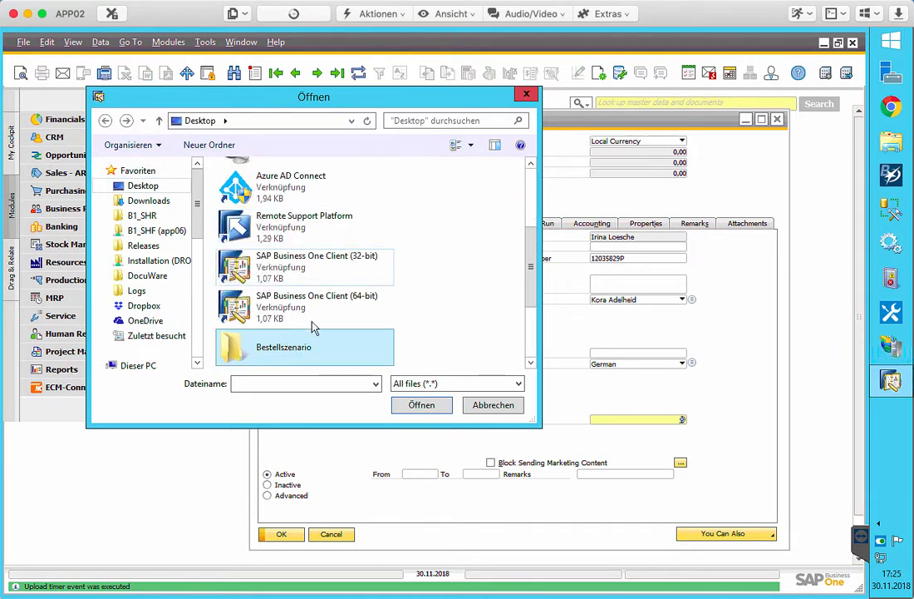
pyautogui.scroll(-1, 463, 279)
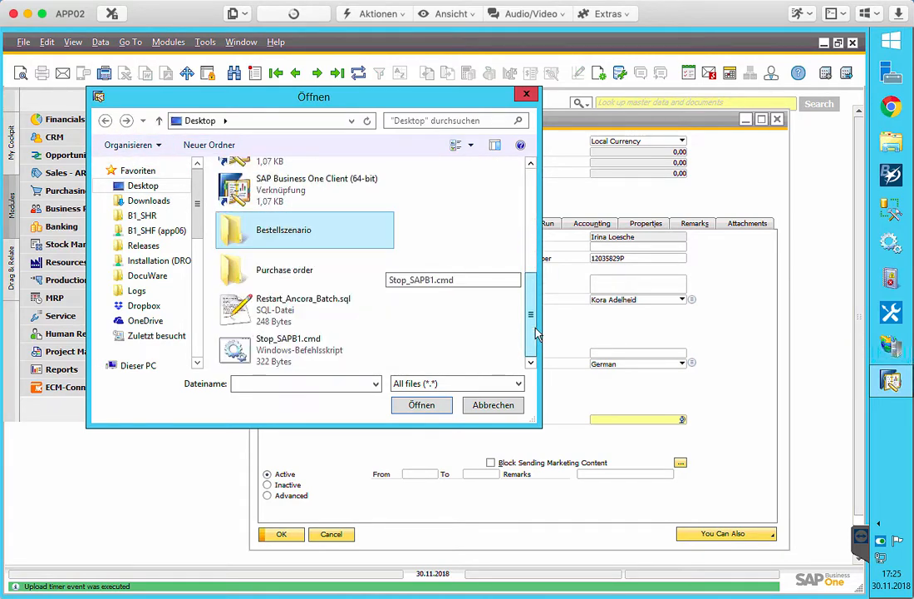
pyautogui.doubleClick(305, 280)
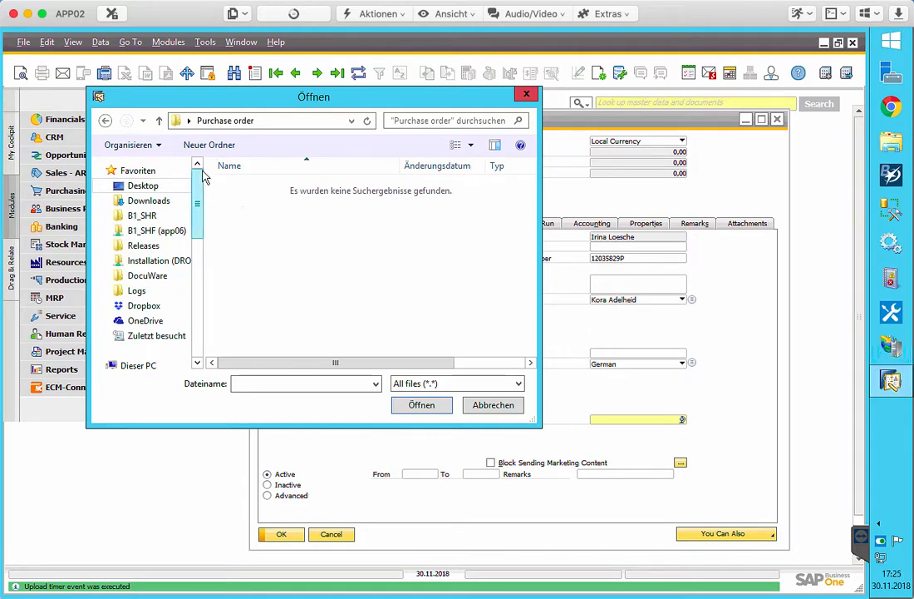
pyautogui.click(106, 121)
# Attach DE Soft- und Hardware GmbH Bedarfsanforderung.pdf from the Bestellszenario folder, with "Demo for ECM-Connect" as memo Text 2.
pyautogui.doubleClick(273, 310)
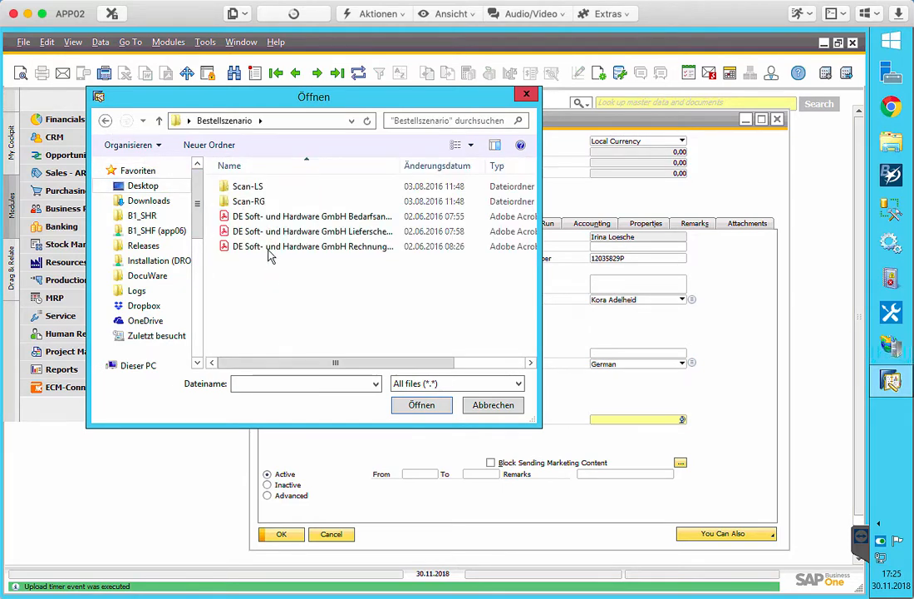
pyautogui.doubleClick(288, 220)
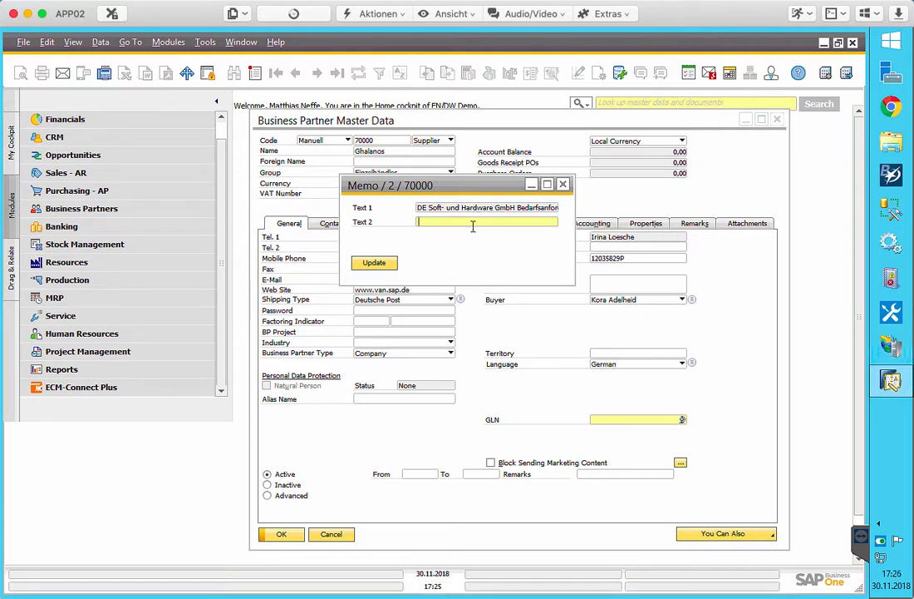
pyautogui.write('DEmo')
pyautogui.press('Left')
pyautogui.press('Left')
pyautogui.press('Left')
pyautogui.press('Delete')
pyautogui.write('e')
pyautogui.press('End')
pyautogui.write('for ECM-Conect')
pyautogui.click(470, 224)
pyautogui.write('n')
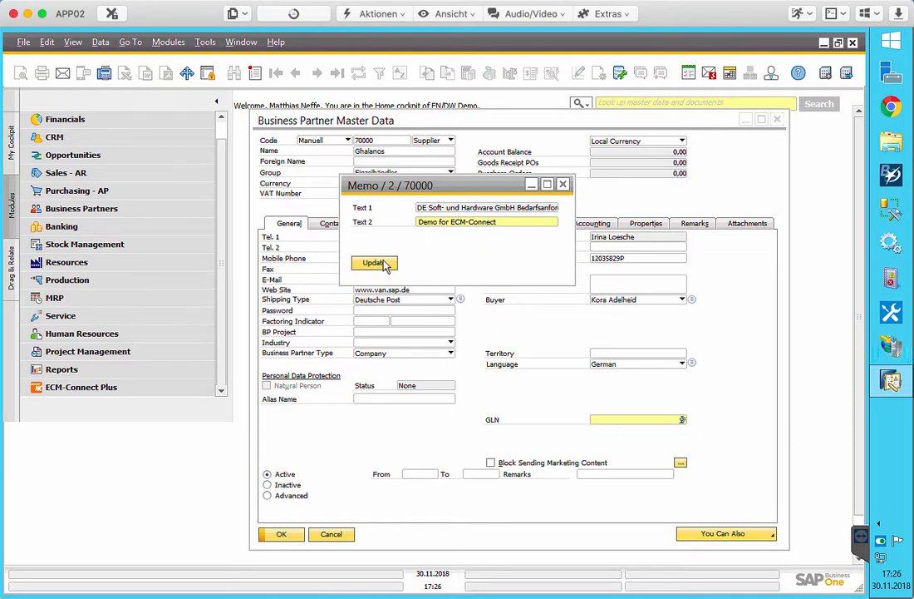
pyautogui.click(375, 264)
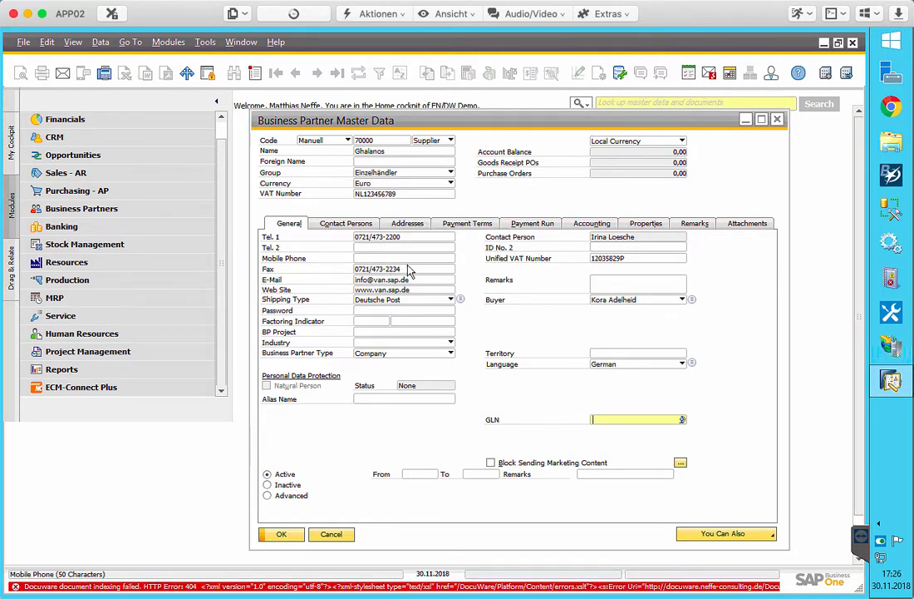
# Open the supplier's attachment list and add file://app02 to the trusted sites with https server verification required.
pyautogui.rightClick(508, 206)
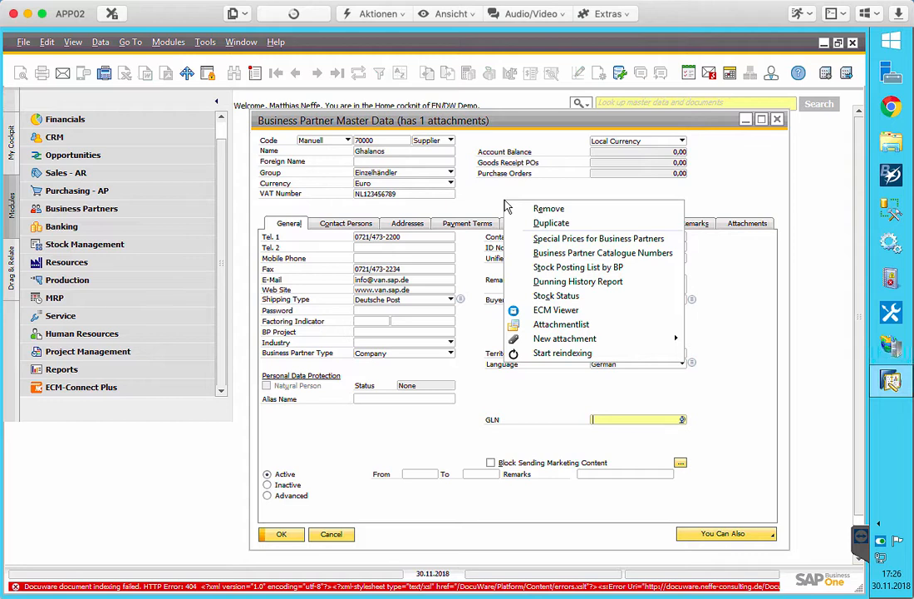
pyautogui.click(588, 332)
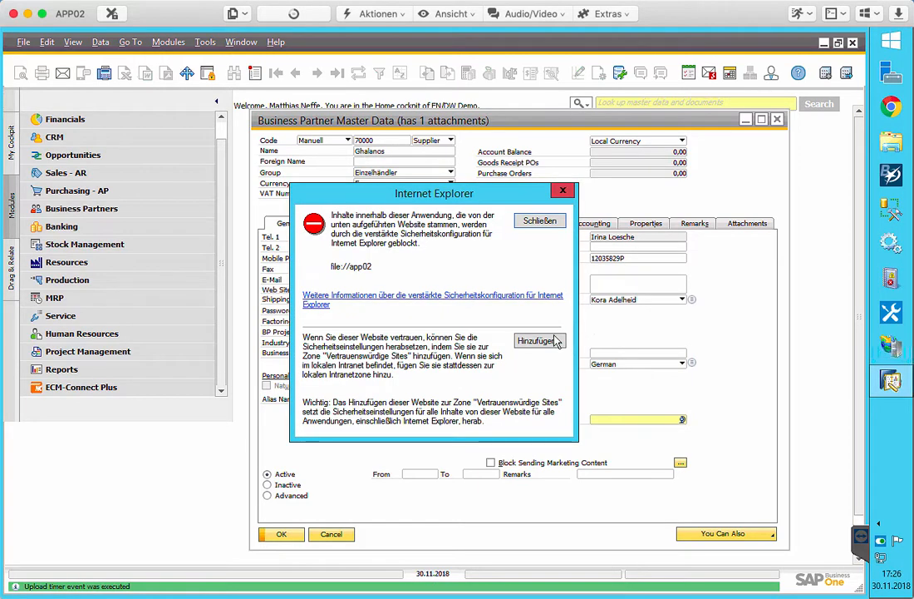
pyautogui.click(547, 343)
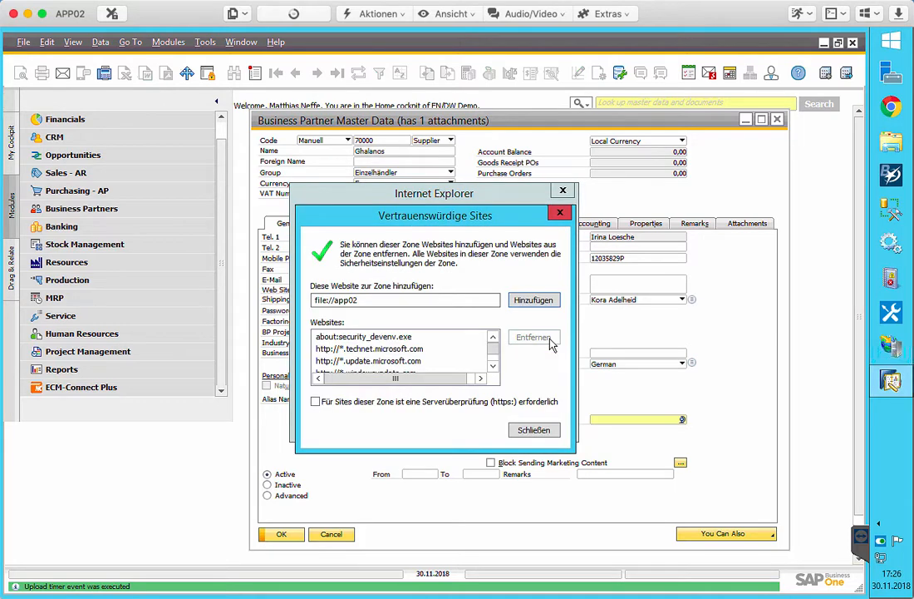
pyautogui.click(527, 303)
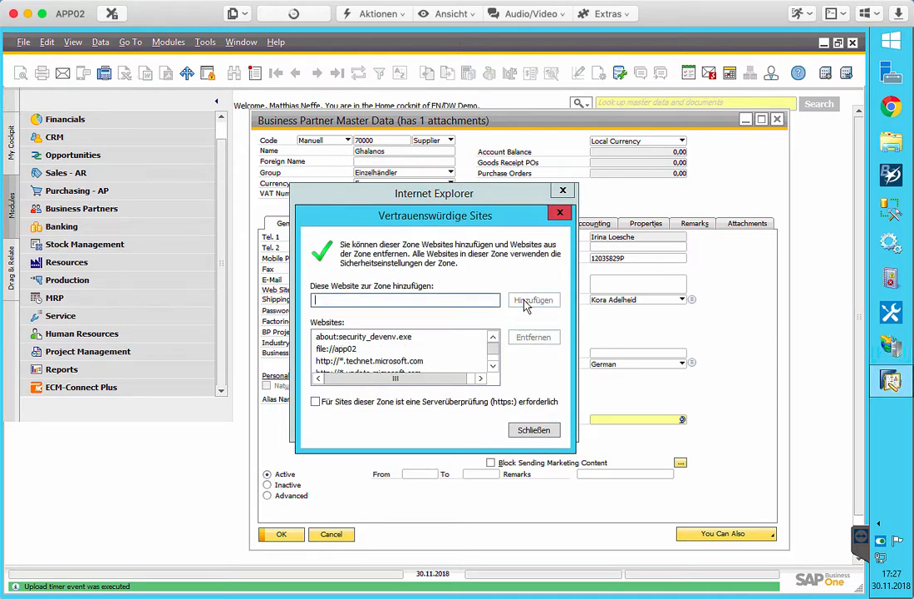
pyautogui.click(448, 402)
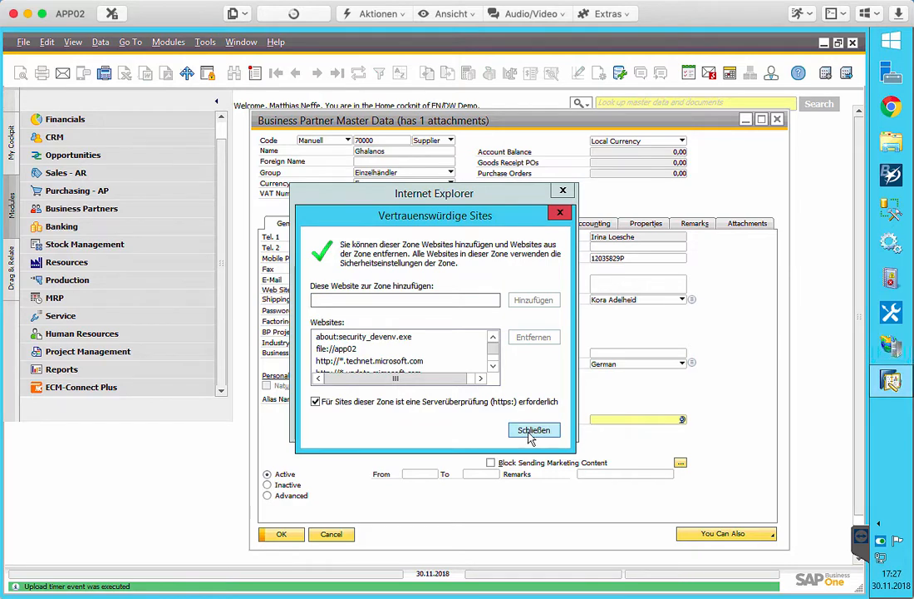
pyautogui.click(535, 430)
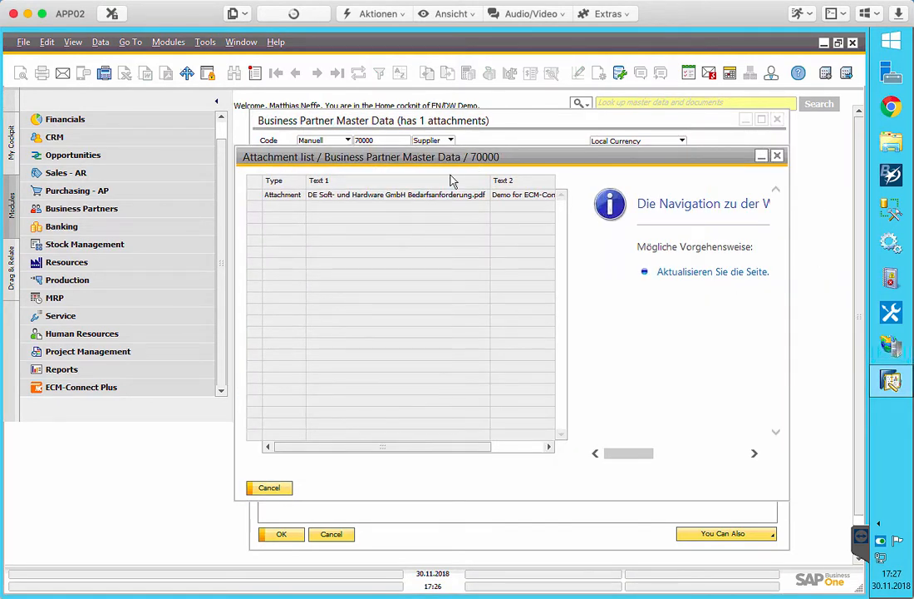
# Open the listed attachment in DocuWare, signing in with the username and account password, and save the login in the browser.
pyautogui.doubleClick(399, 199)
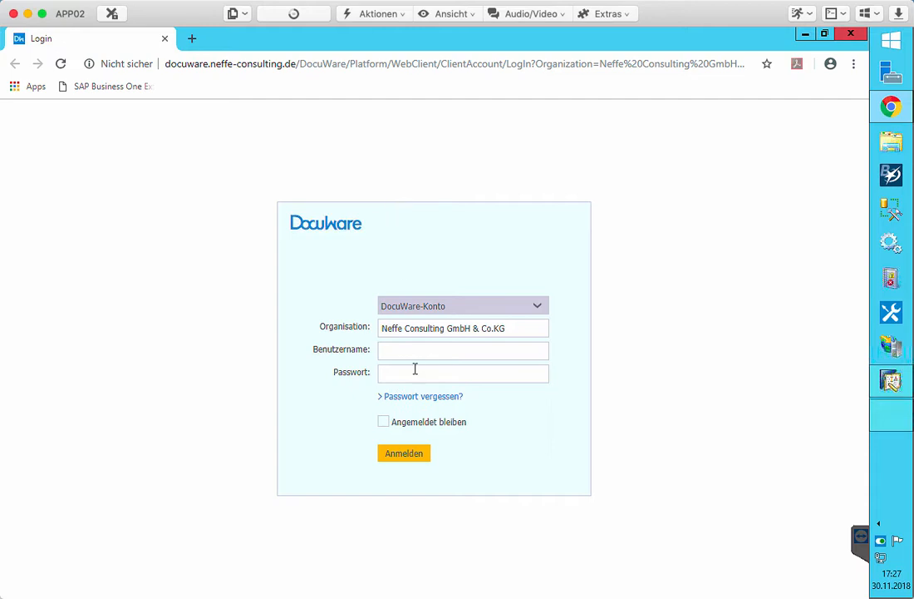
pyautogui.click(424, 351)
pyautogui.write('matthias')
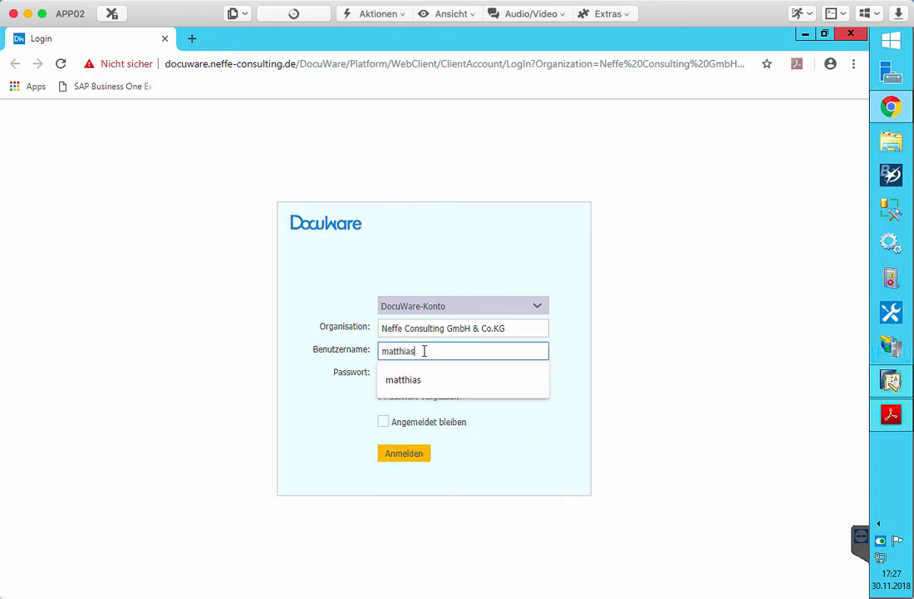
pyautogui.press('Tab')
pyautogui.write('*********')
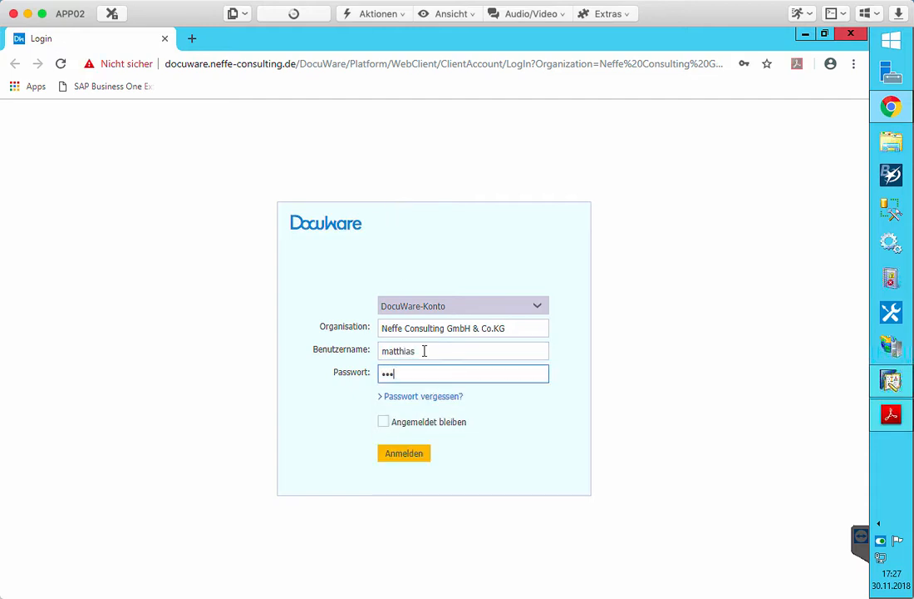
pyautogui.press('Return')
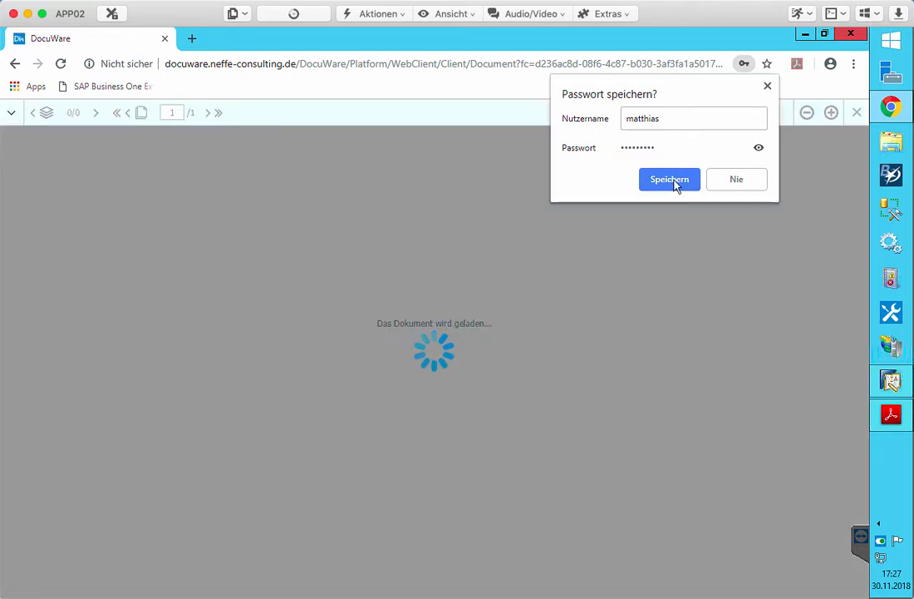
pyautogui.click(673, 183)
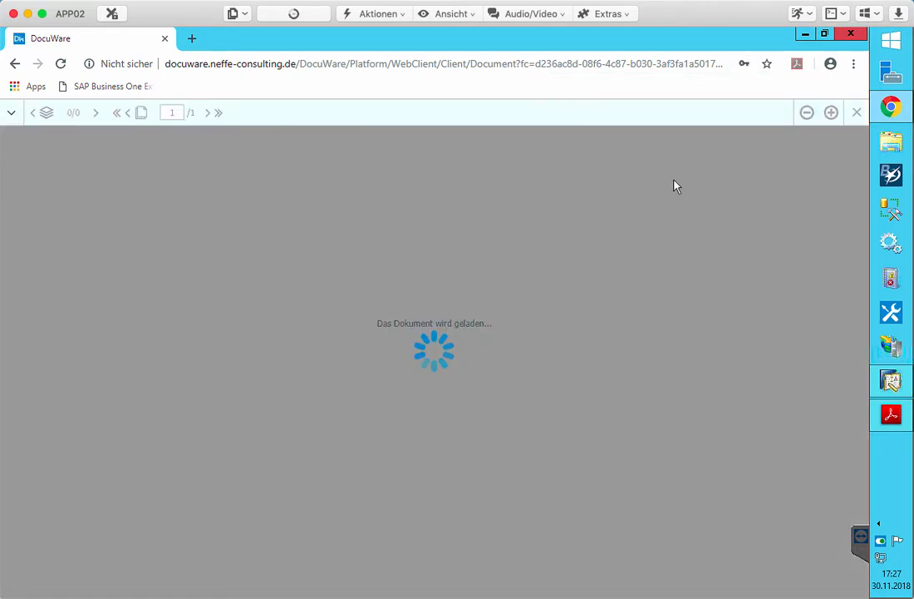
# Expand the DocuWare viewer's tools to examine the attached document, and close the viewer and the attachment list.
pyautogui.click(12, 113)
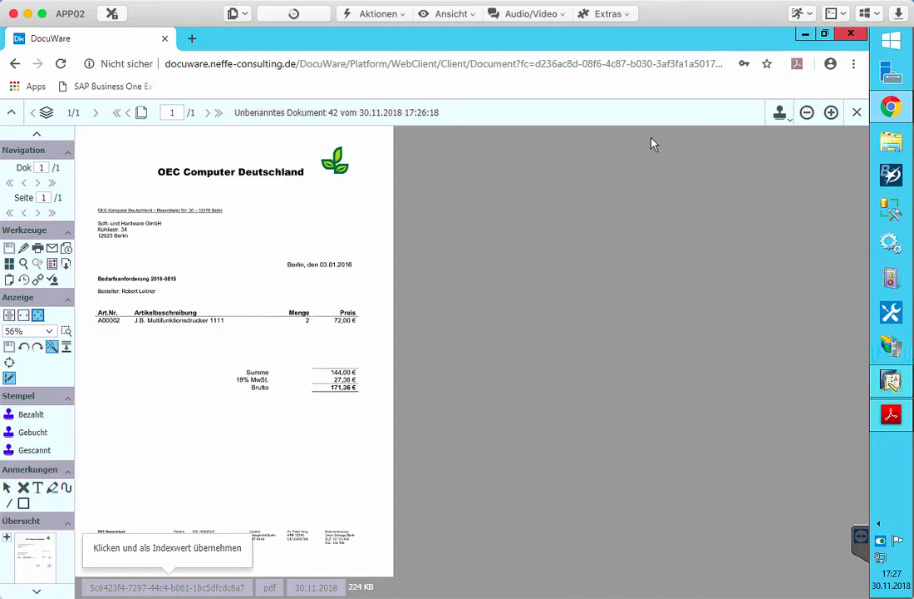
pyautogui.click(851, 36)
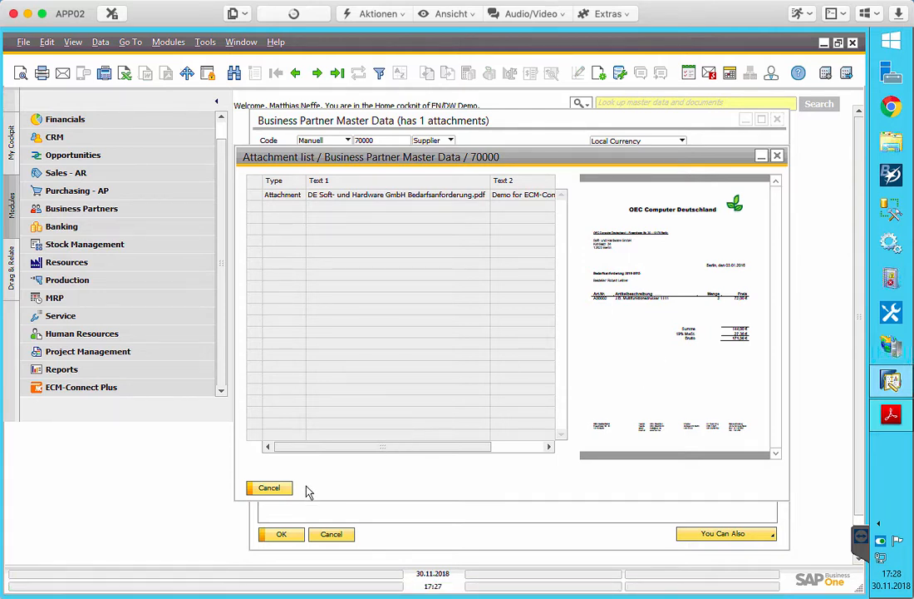
pyautogui.click(278, 492)
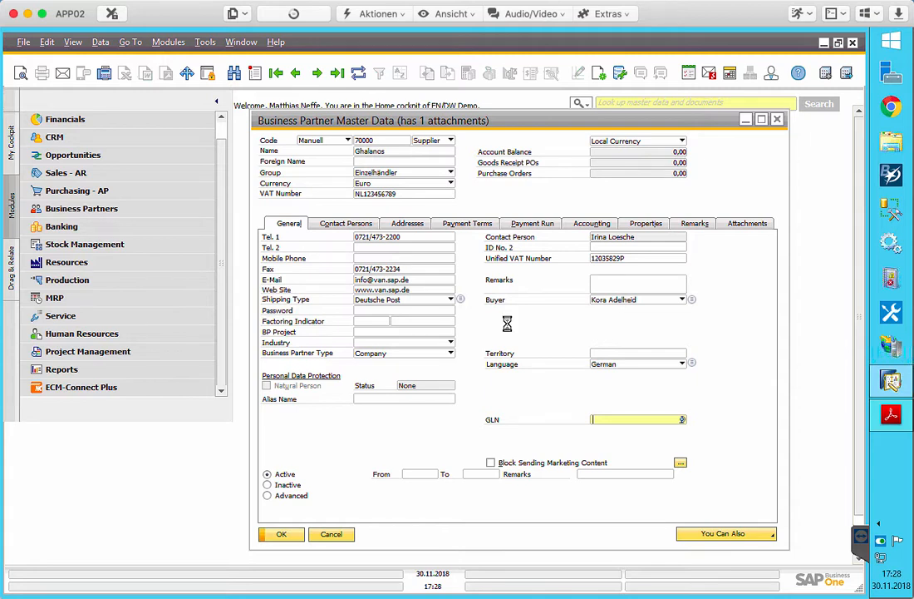
# Open the ECM Viewer for the supplier and sign in to DocuWare with the saved login.
pyautogui.rightClick(508, 324)
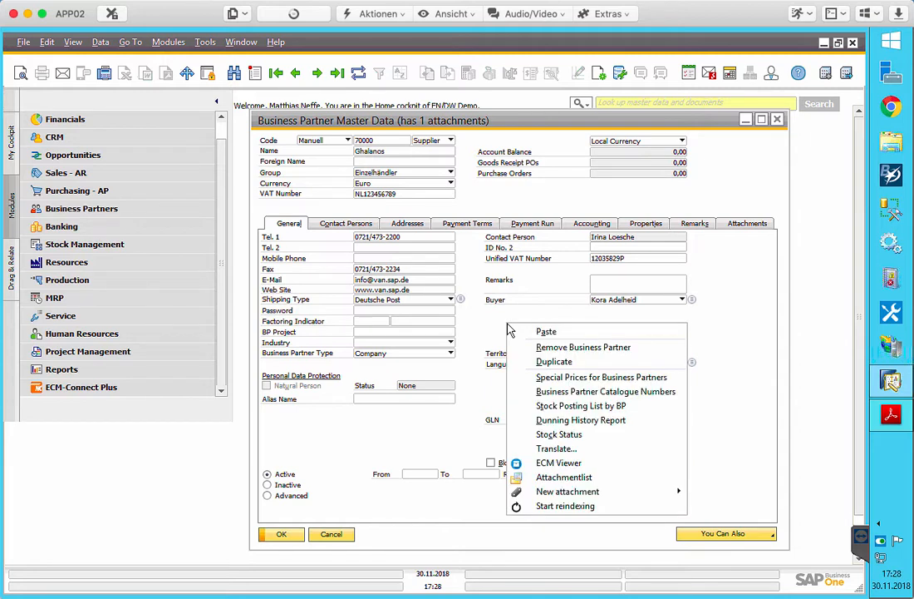
pyautogui.click(558, 463)
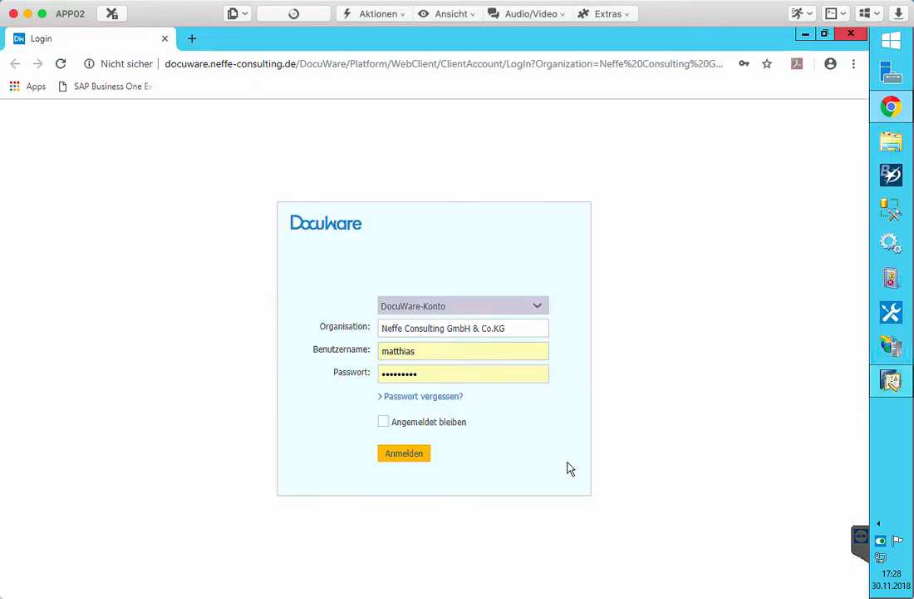
pyautogui.click(407, 457)
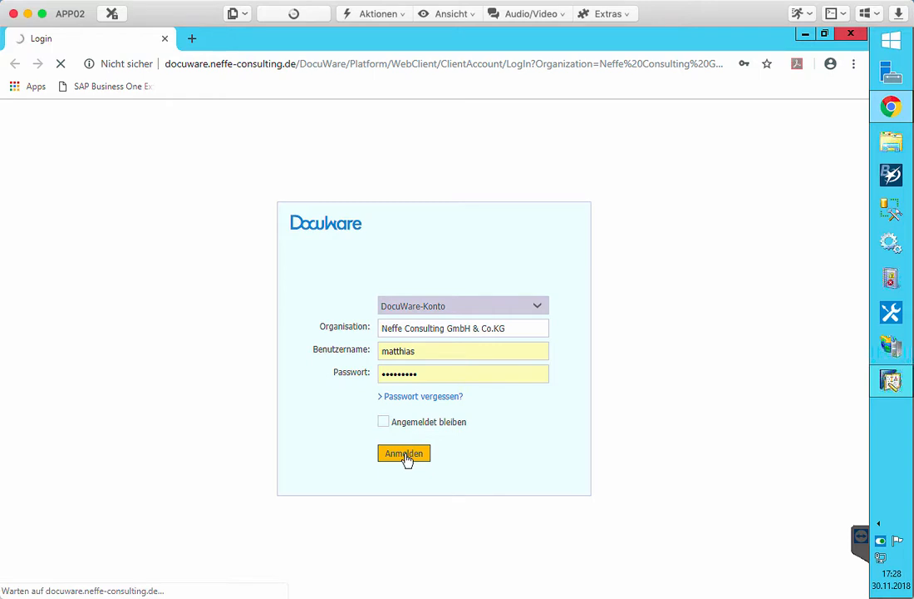
pyautogui.click(383, 423)
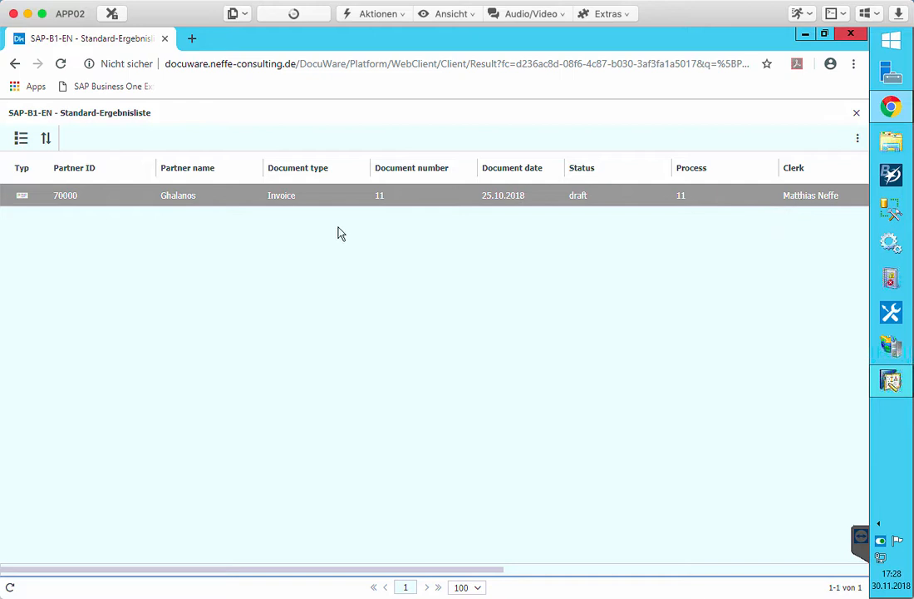
# Open the Ghalanos invoice from the SAP-B1-EN result list in the document viewer.
pyautogui.rightClick(217, 200)
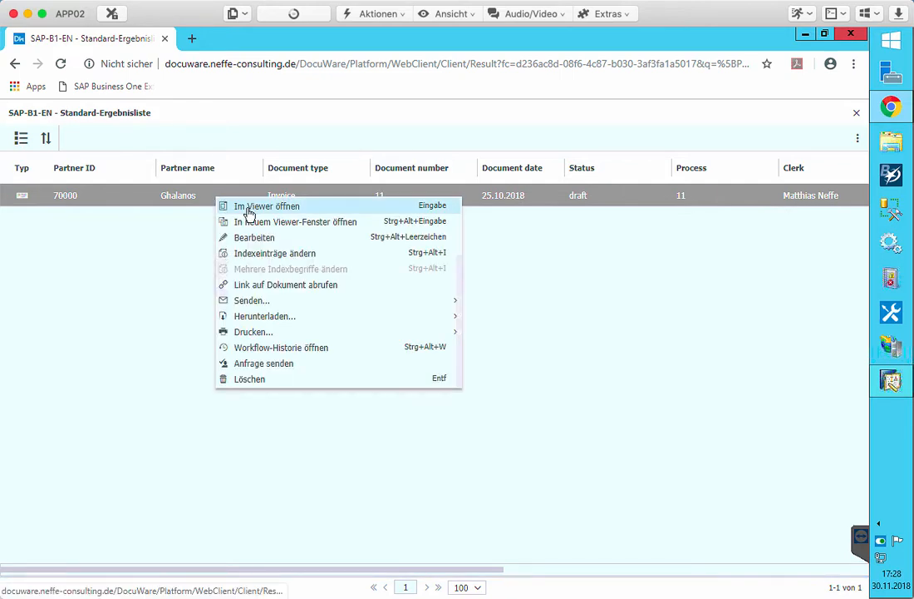
pyautogui.doubleClick(199, 195)
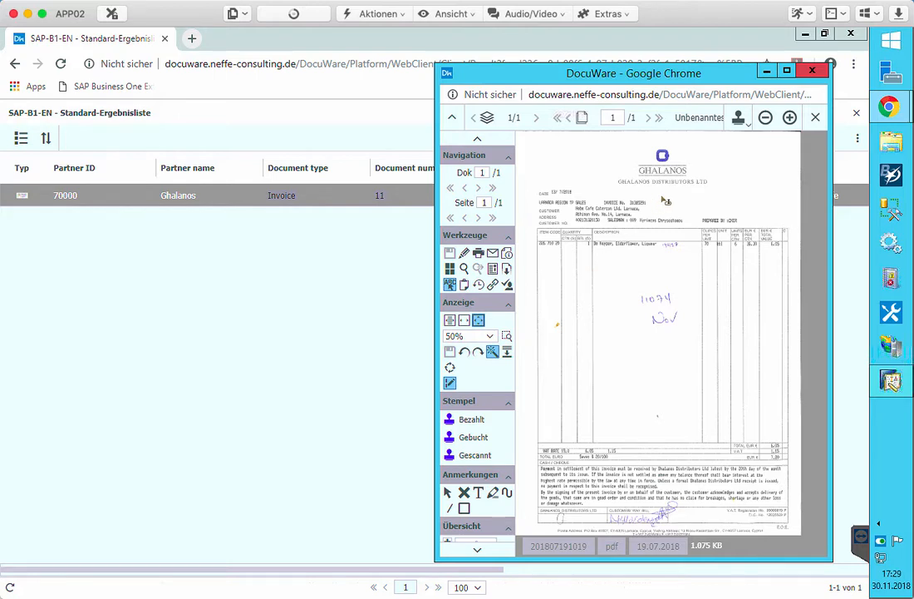
# Close the invoice viewer, switch back to SAP Business One and examine the new attachment types available for the supplier.
pyautogui.click(813, 72)
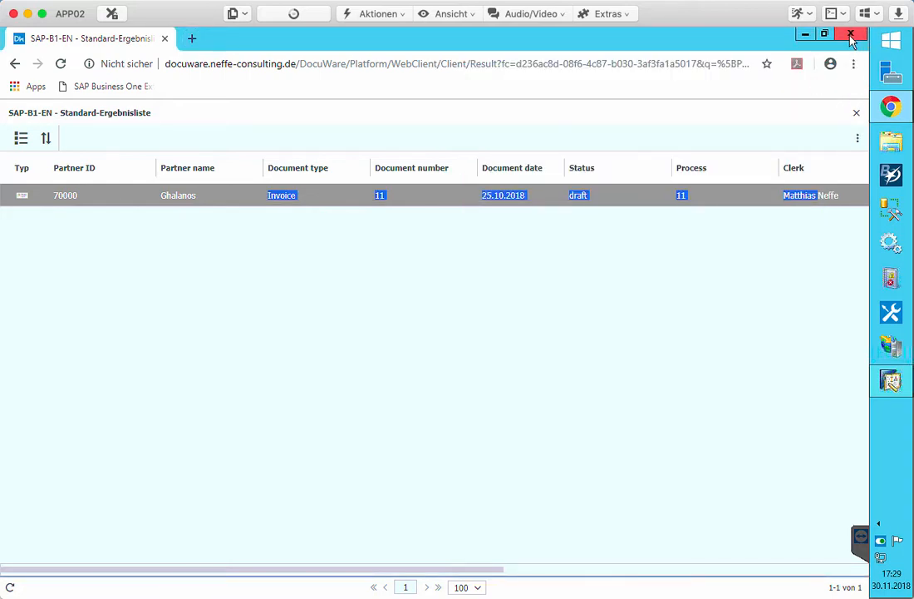
pyautogui.click(806, 34)
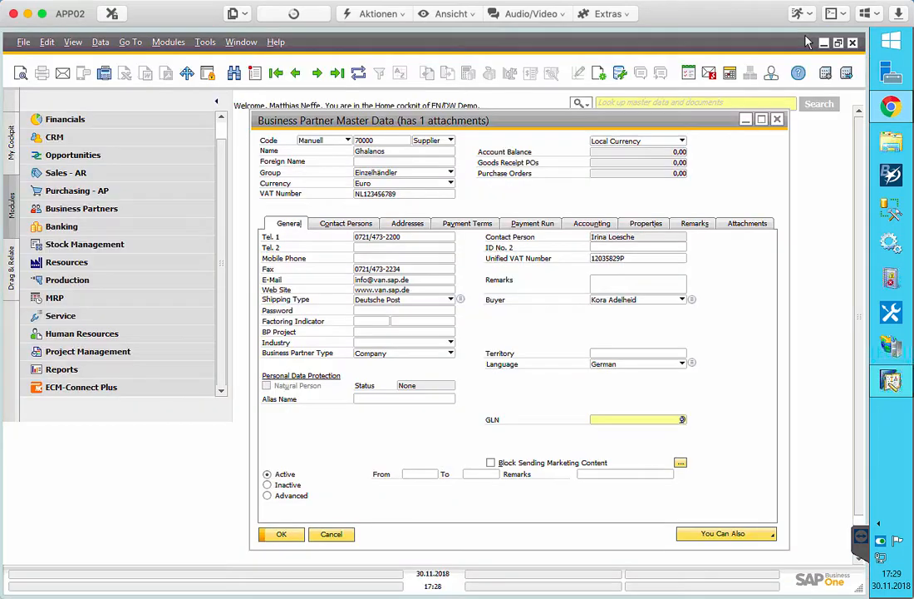
pyautogui.rightClick(562, 205)
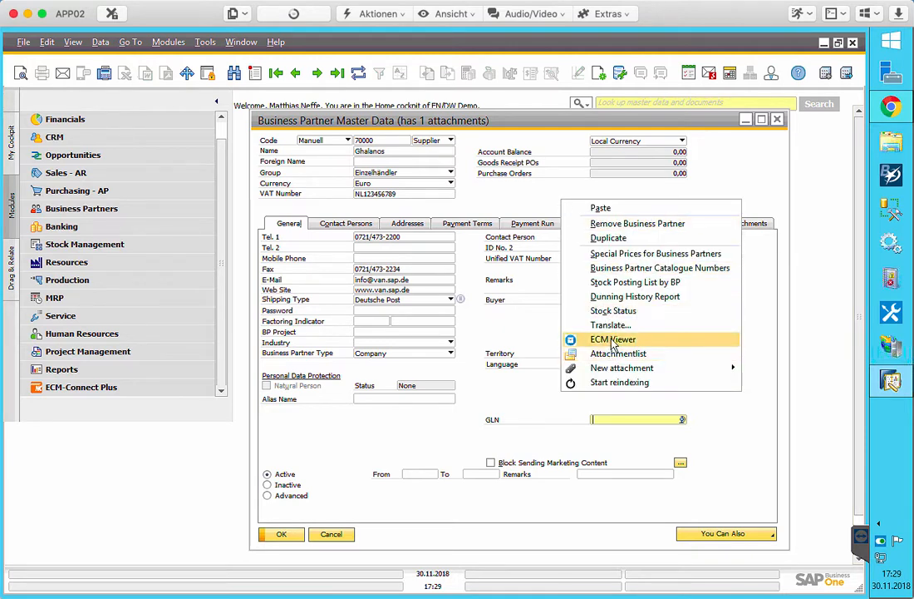
pyautogui.moveTo(617, 374)
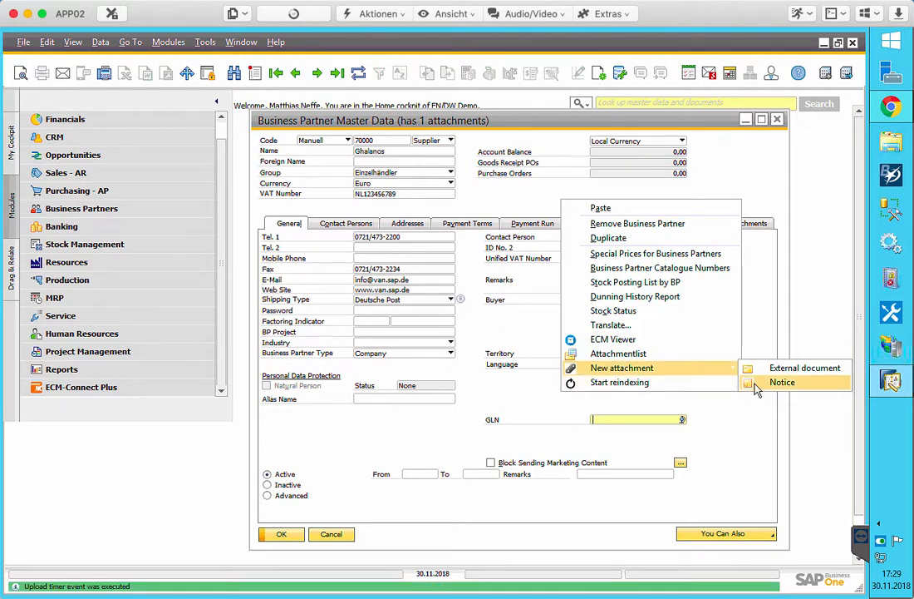
pyautogui.click(761, 201)
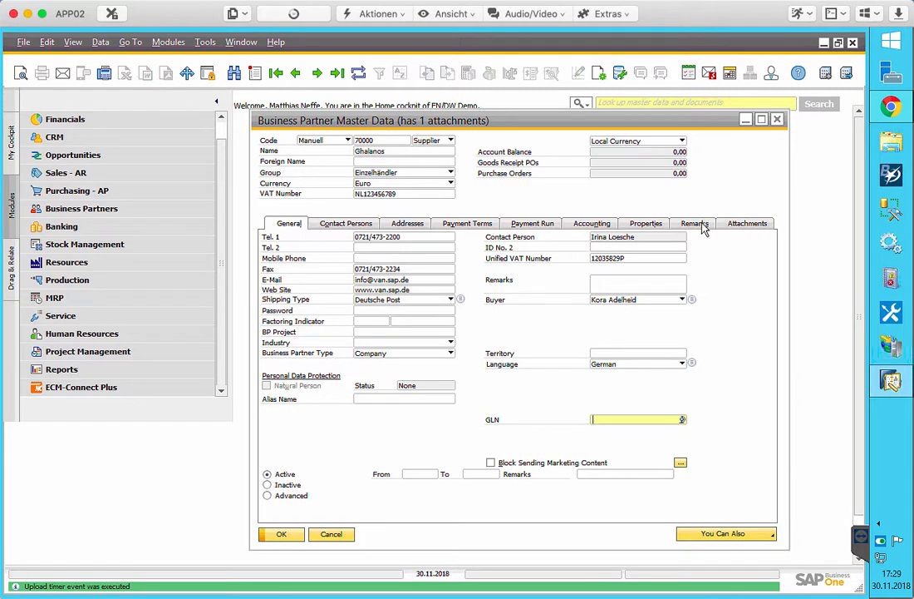
# Examine the supplier's Remarks and Attachments sections, and return to the General data.
pyautogui.click(697, 226)
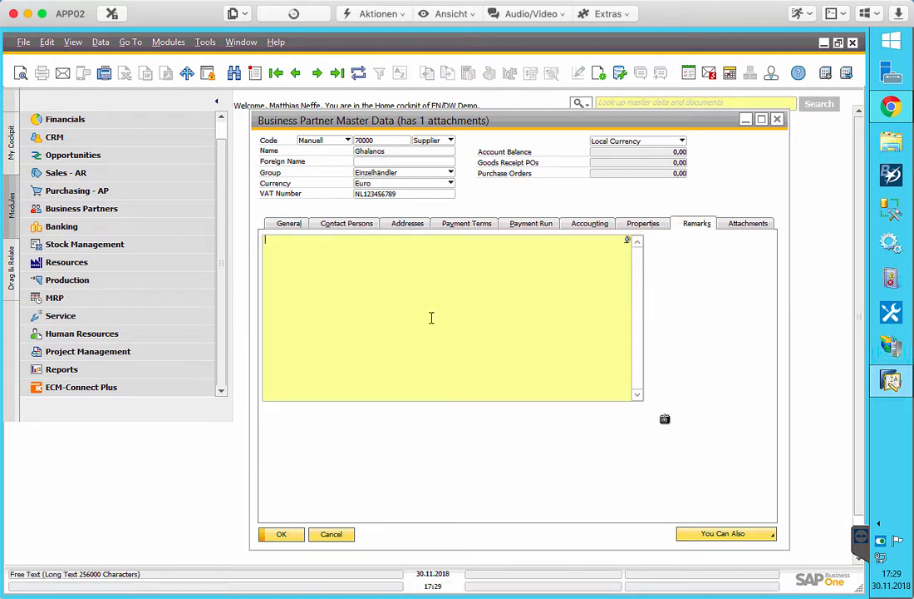
pyautogui.click(744, 228)
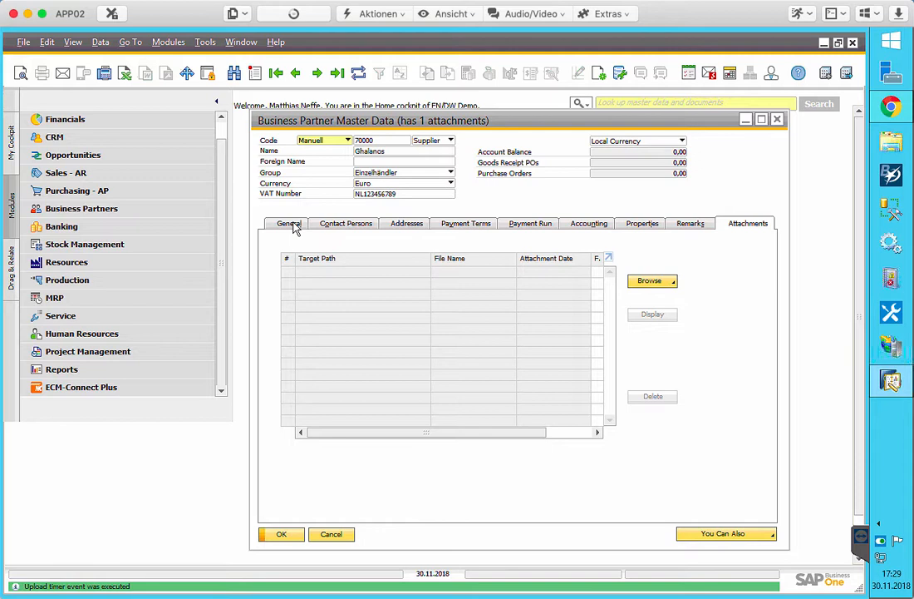
pyautogui.click(291, 226)
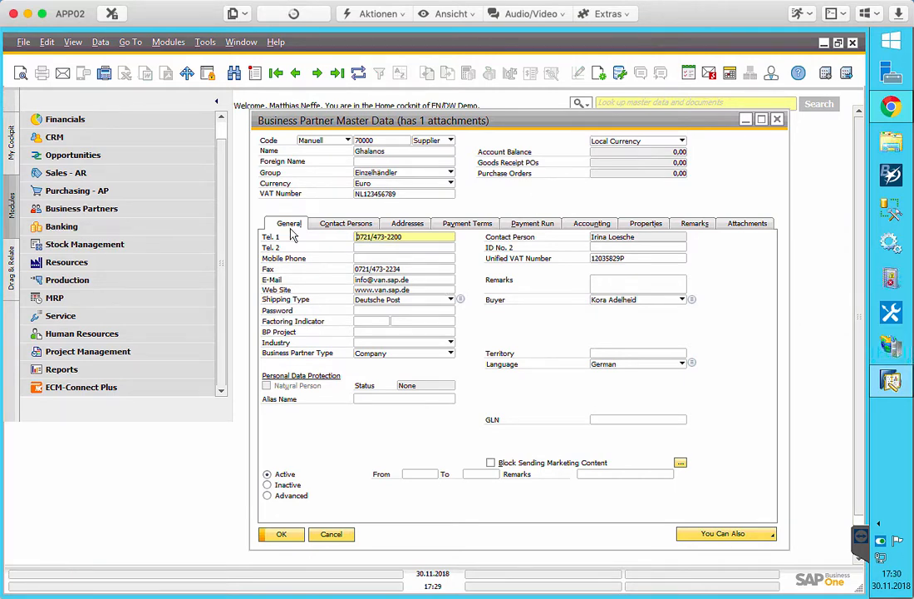
# Open the Sales Order form from Sales - AR and display the last recorded order.
pyautogui.click(124, 178)
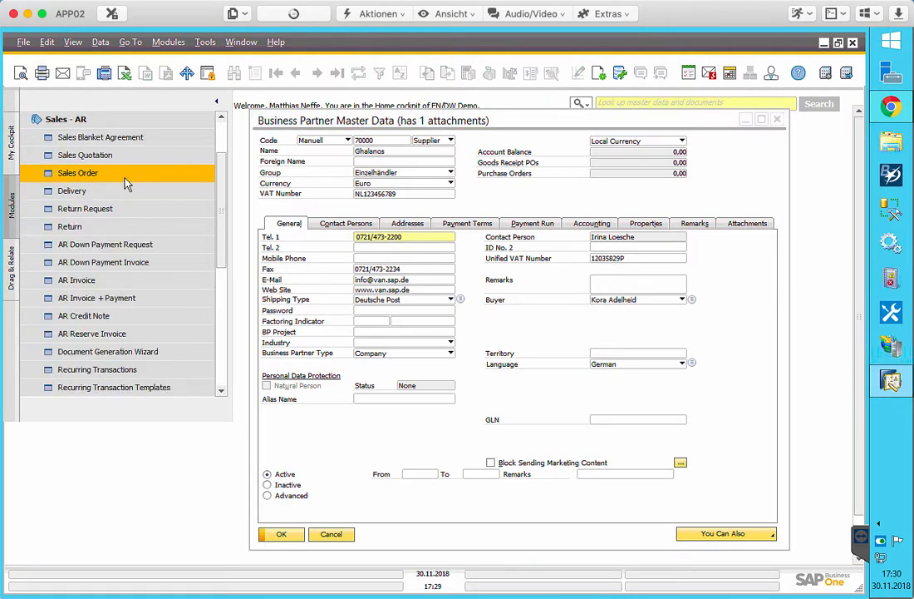
pyautogui.click(125, 178)
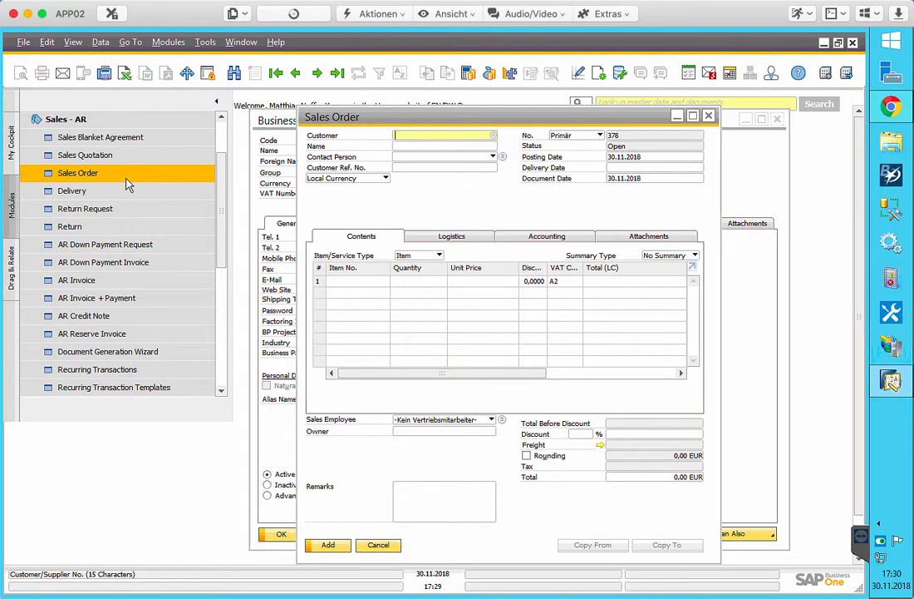
pyautogui.click(338, 73)
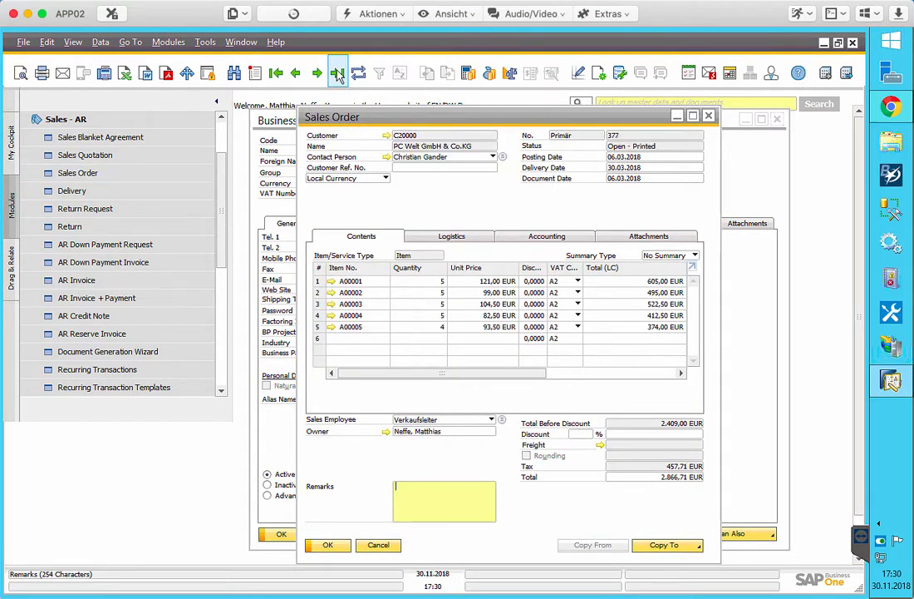
# Examine the layouts offered for archiving a specific layout of the sales order, and close the list.
pyautogui.rightClick(434, 206)
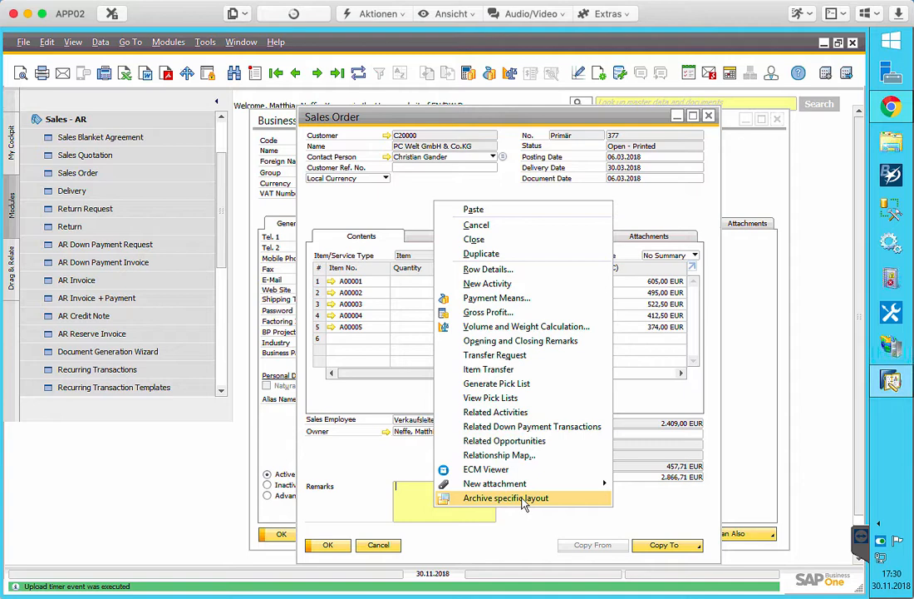
pyautogui.click(523, 499)
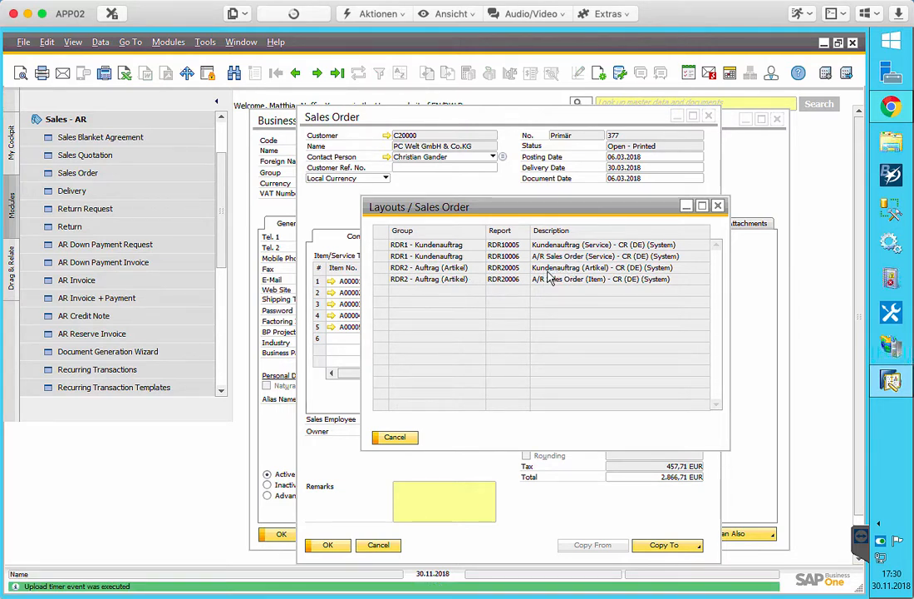
pyautogui.click(720, 207)
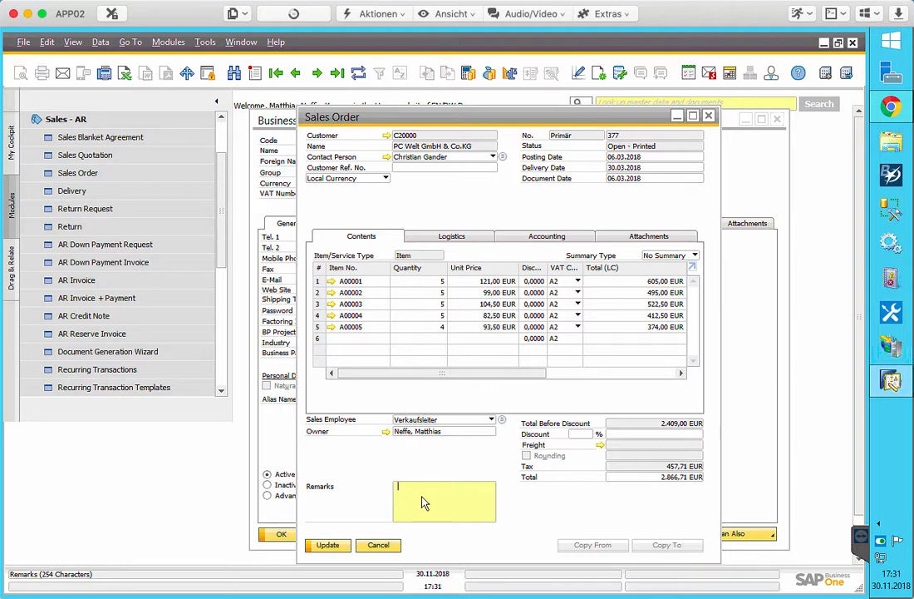
# Update the sales order and review its ECM Viewer, attachment and archiving commands.
pyautogui.click(344, 545)
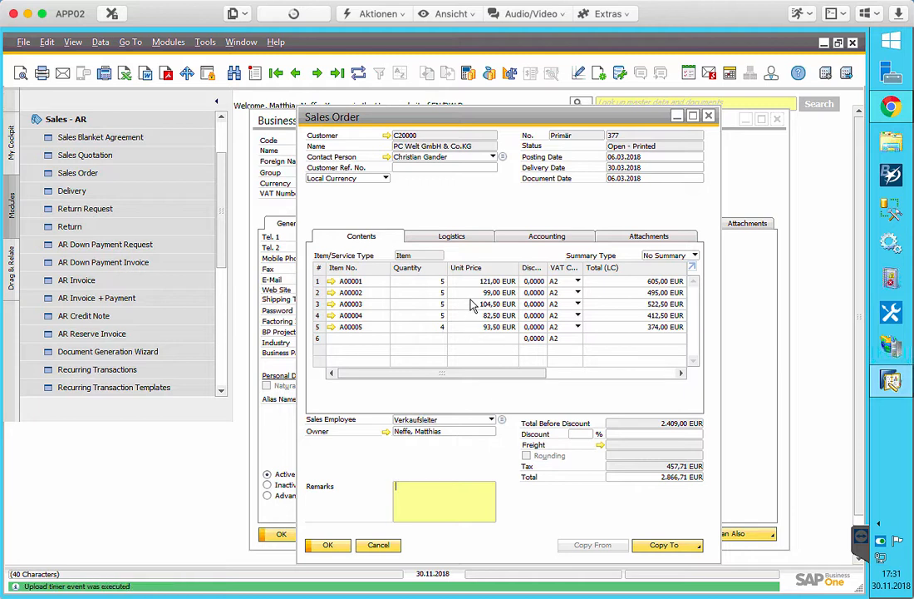
pyautogui.rightClick(458, 220)
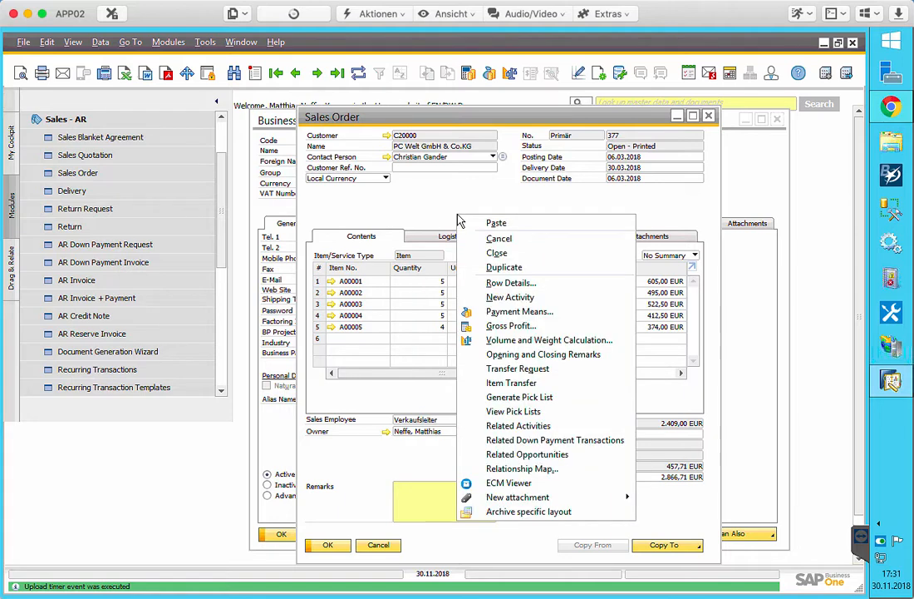
pyautogui.click(368, 205)
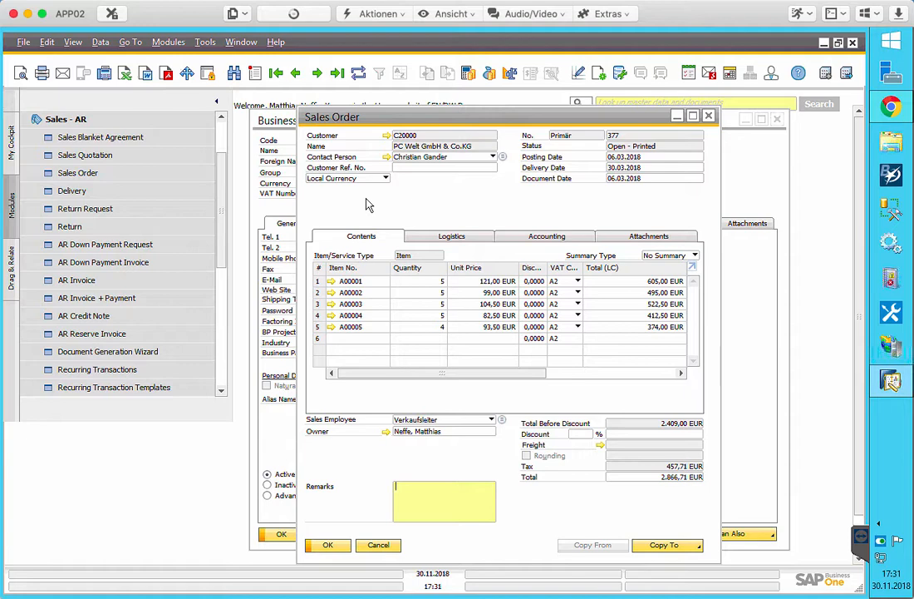
# Examine the print layouts for the Auftrag (Artikel) document type without changing them, and close the sales order.
pyautogui.click(580, 75)
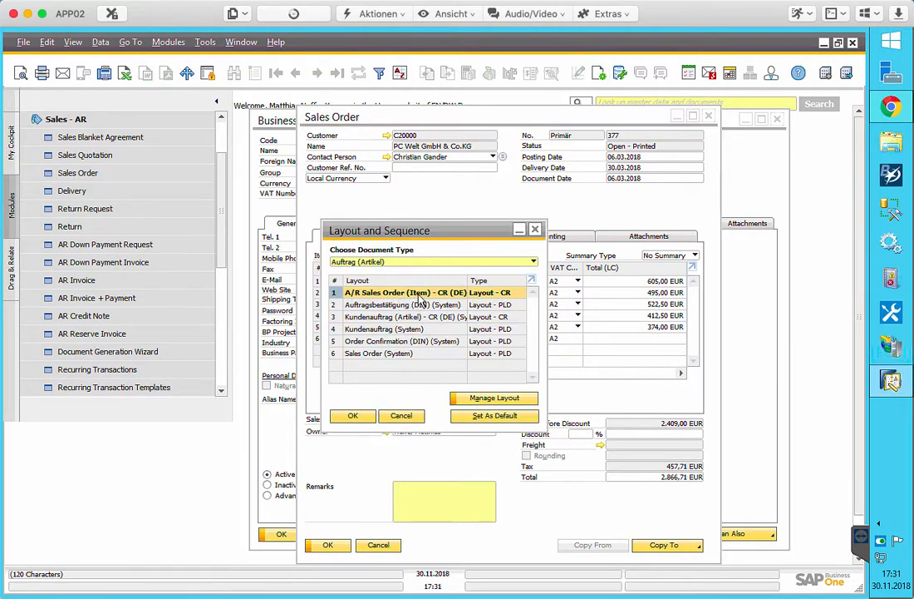
pyautogui.click(403, 416)
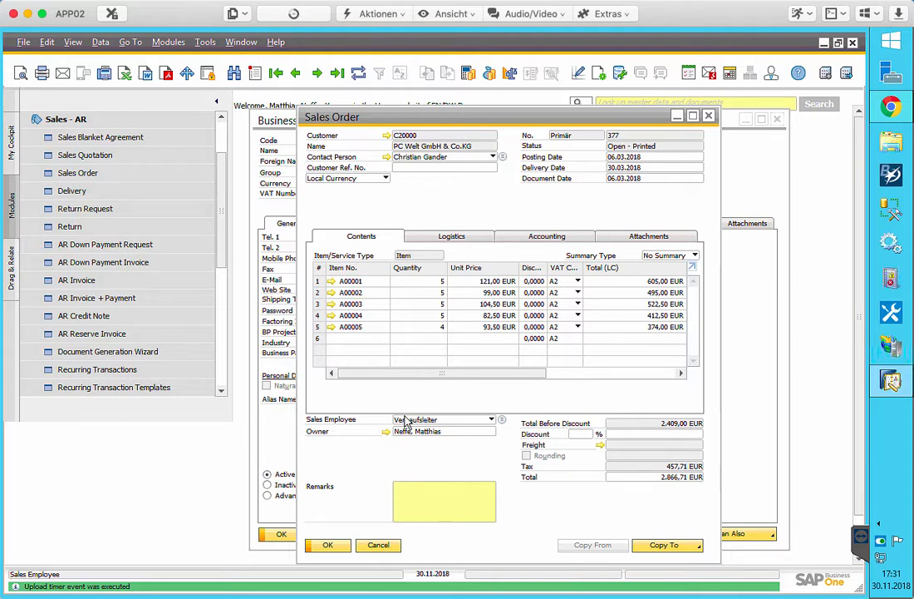
pyautogui.click(379, 546)
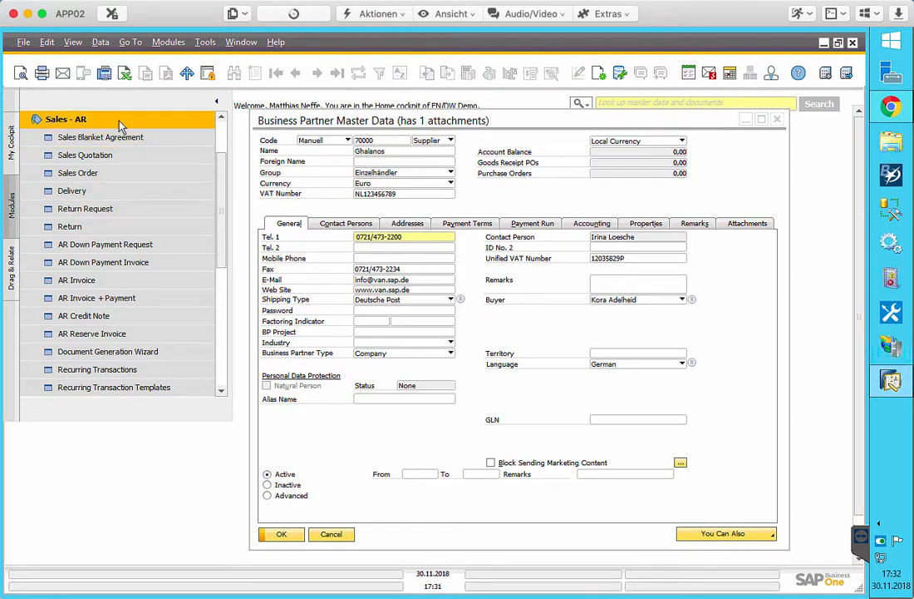
# Collapse the Sales - AR module and open ECM-Connect Settings from the basic settings of ECM-Connect Plus.
pyautogui.click(118, 123)
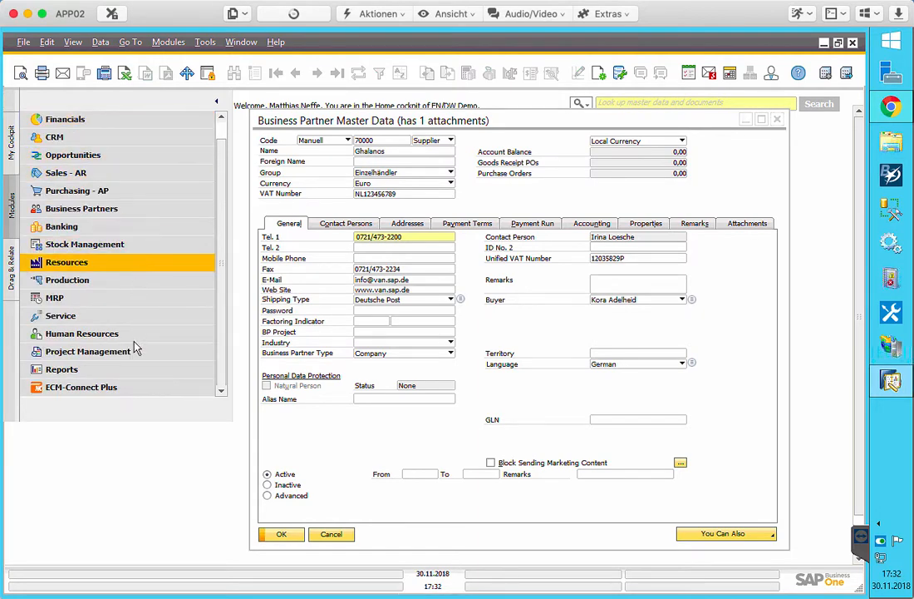
pyautogui.click(131, 390)
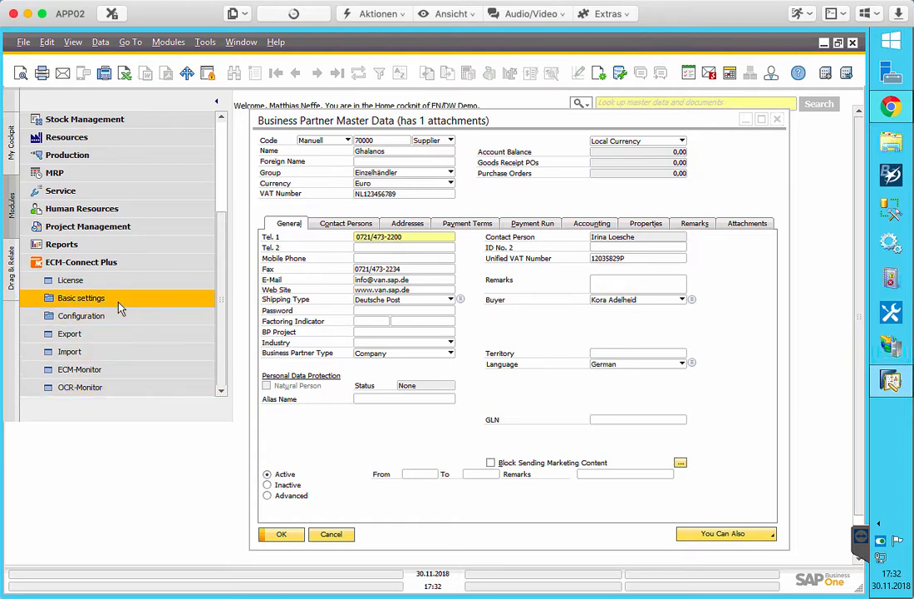
pyautogui.click(81, 298)
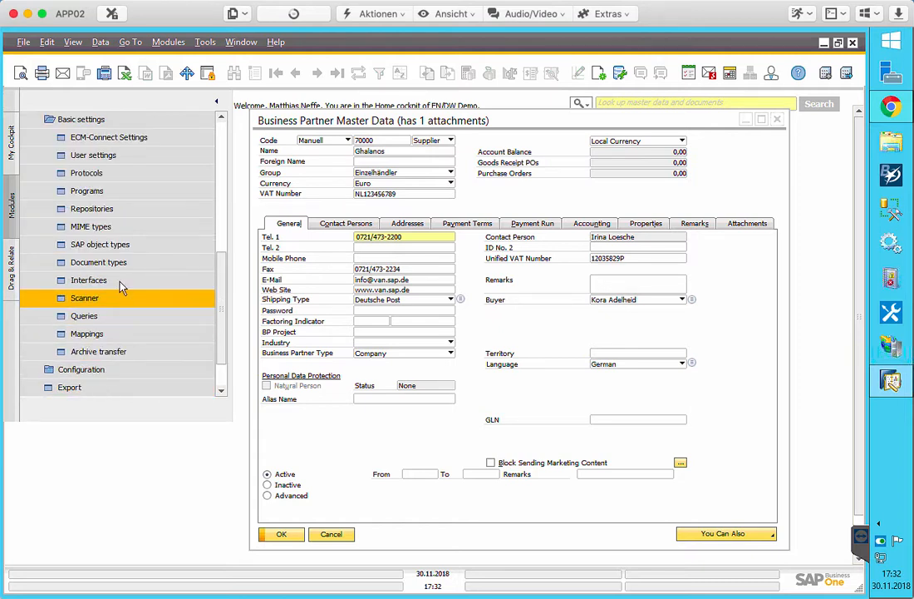
pyautogui.click(154, 143)
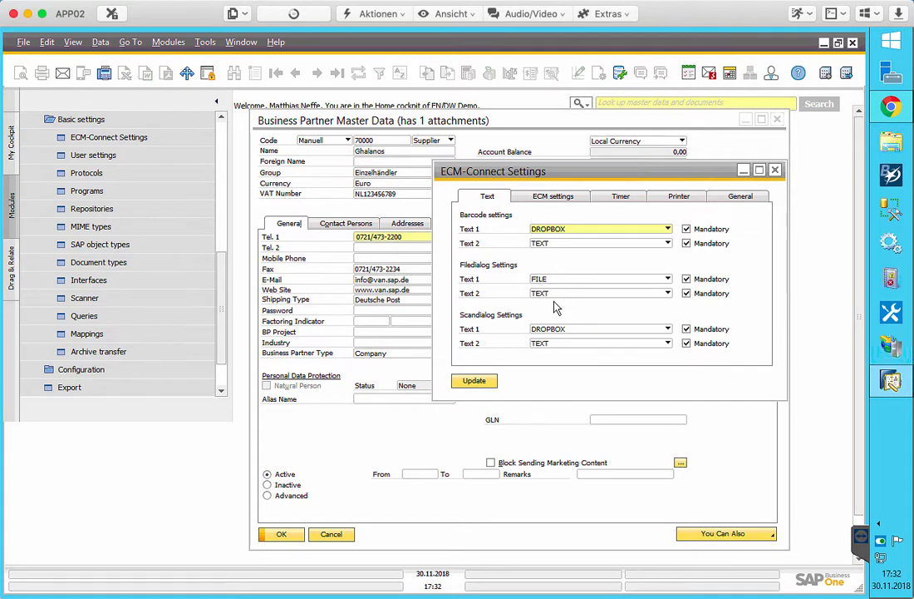
# Examine the Filedialog Text 2 options, the ECM settings and the timer intervals, and close ECM-Connect Settings.
pyautogui.click(669, 295)
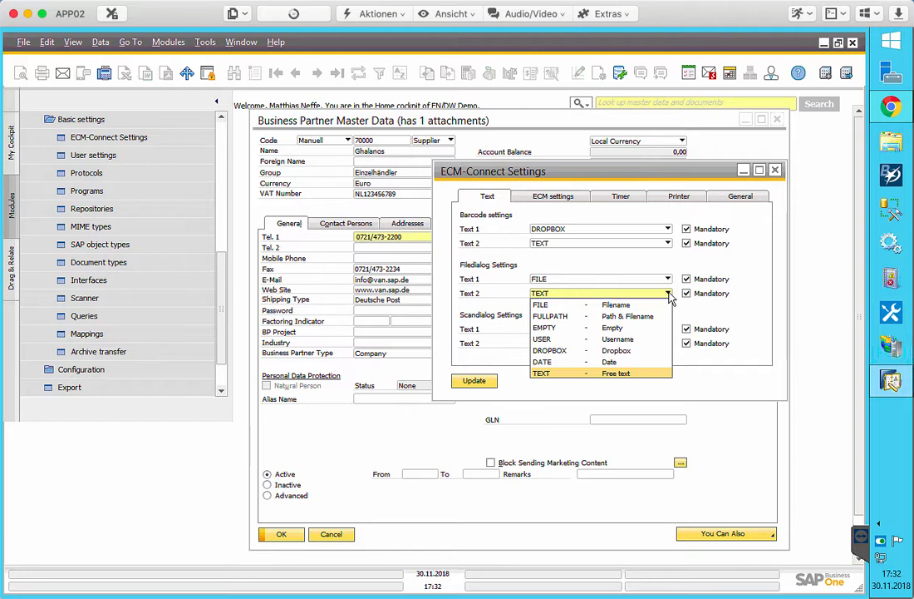
pyautogui.click(630, 262)
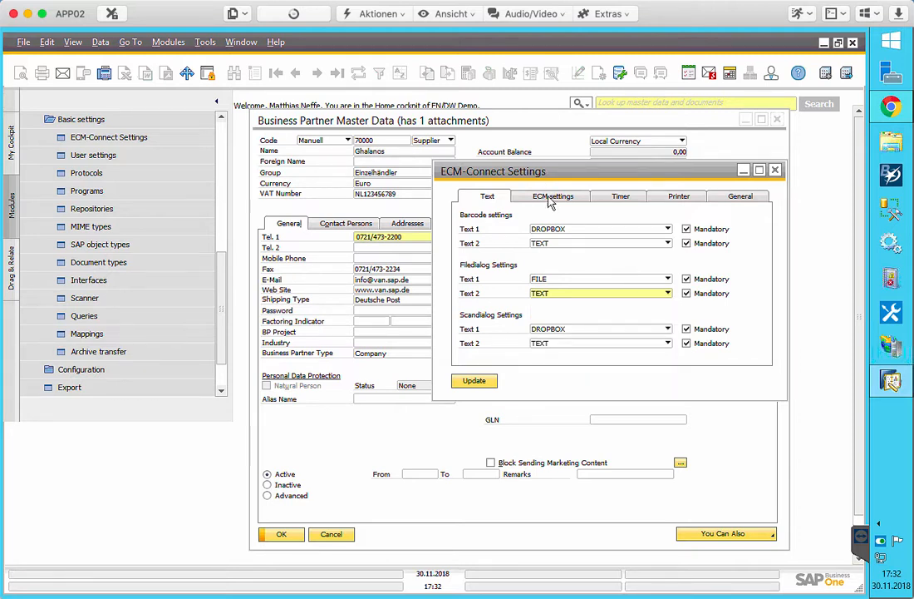
pyautogui.click(551, 205)
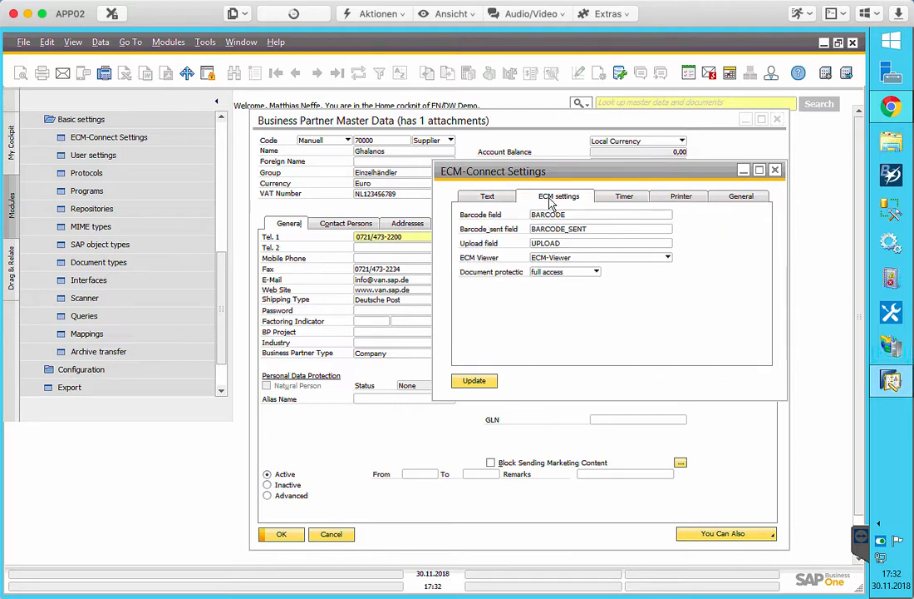
pyautogui.click(630, 198)
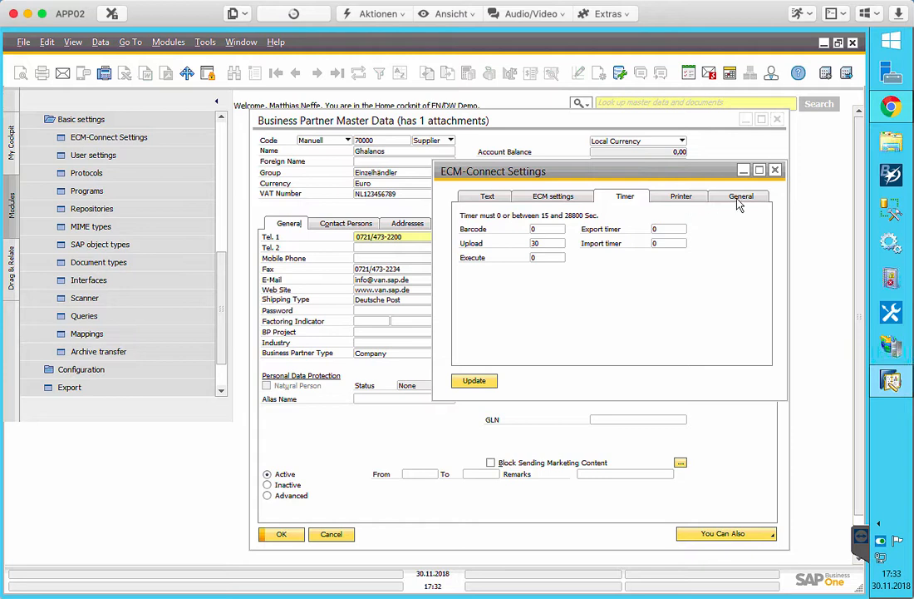
pyautogui.click(777, 171)
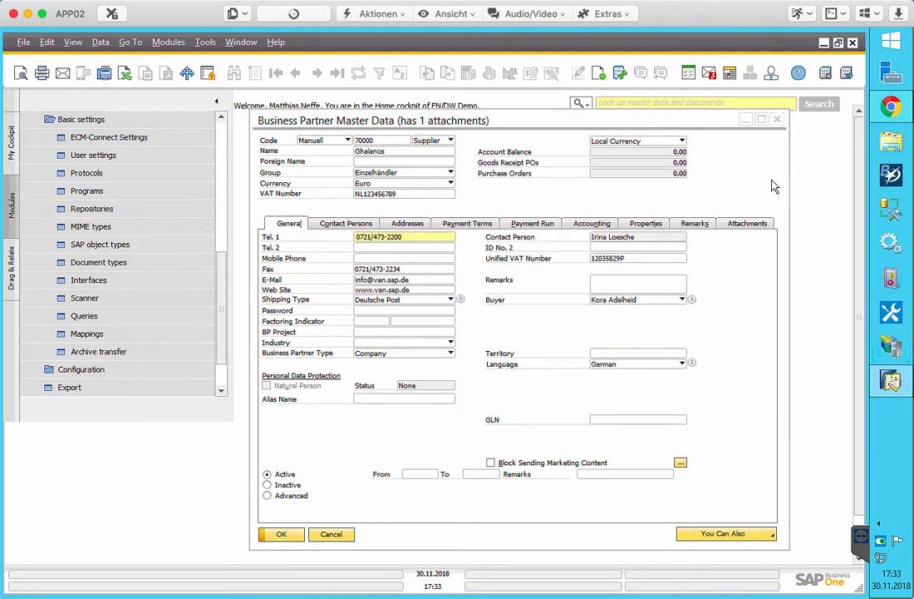
# Examine the ECM-Connect user settings and the MIME types table, closing each without changes.
pyautogui.click(127, 161)
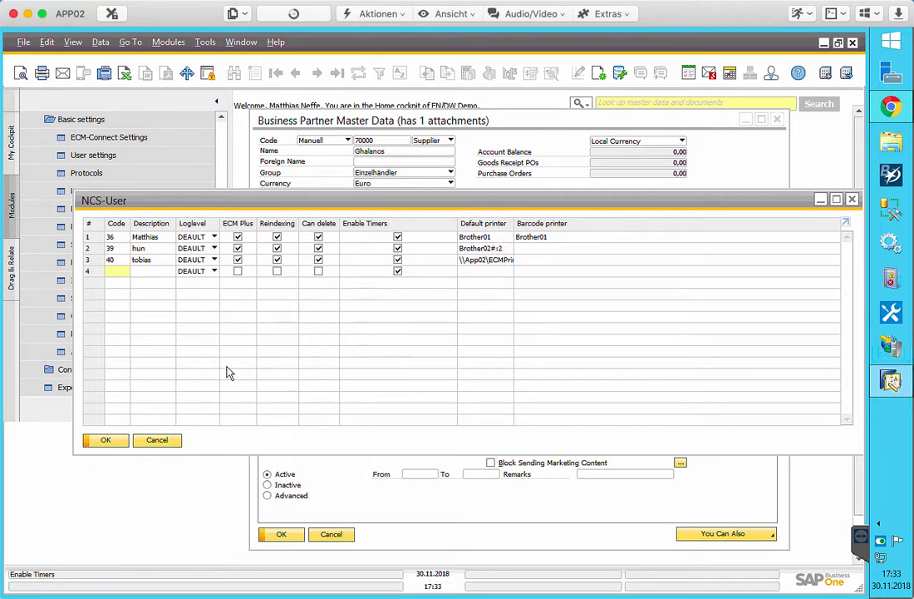
pyautogui.click(158, 441)
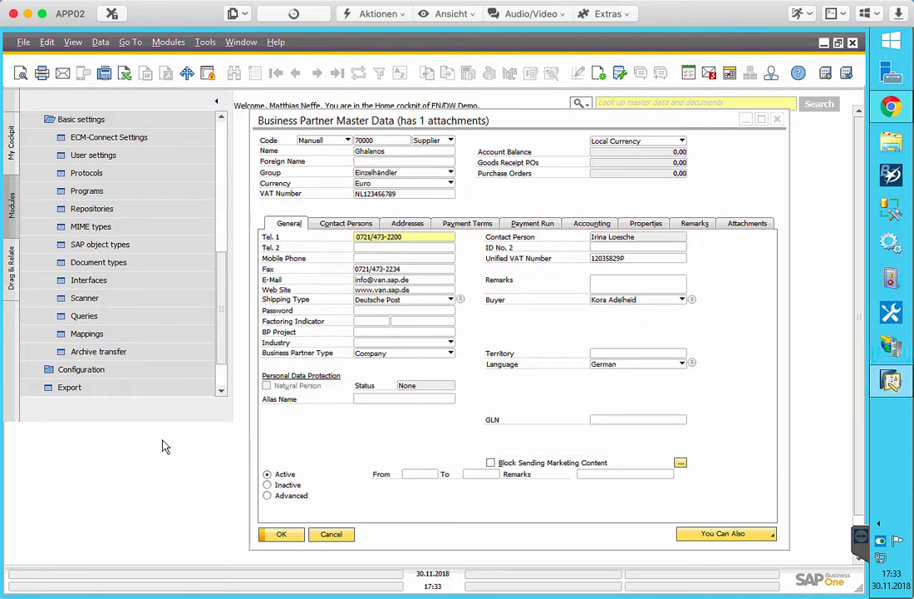
pyautogui.click(152, 233)
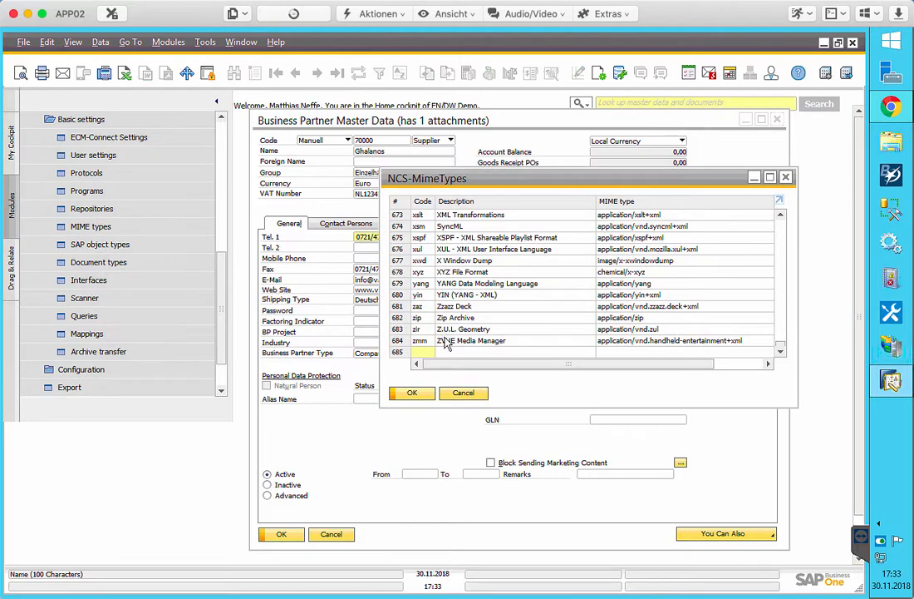
pyautogui.click(464, 394)
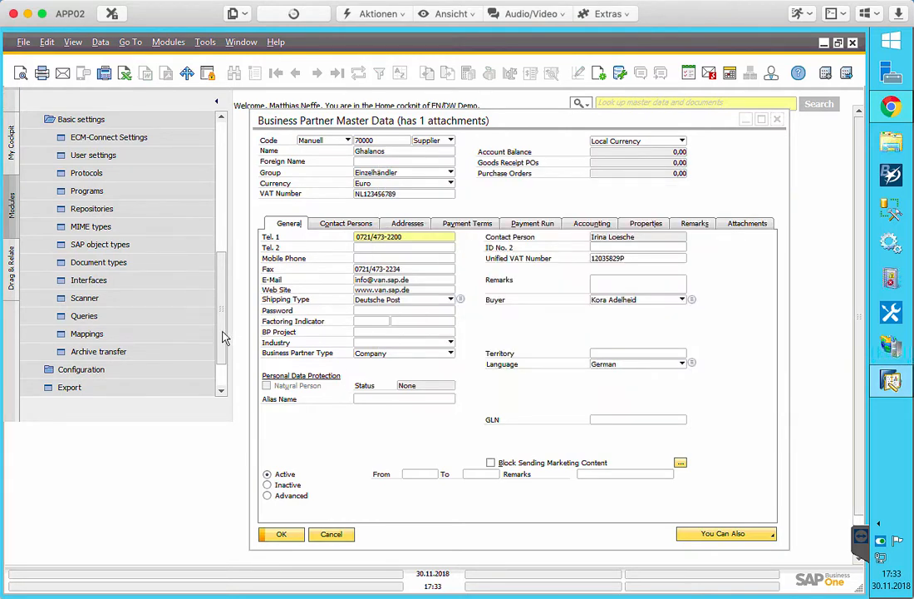
# Expand the ECM-Connect Configuration group, examine the Document links table up to the Kundenauftrag and Bestellung rows, and close it.
pyautogui.scroll(-1, 222, 363)
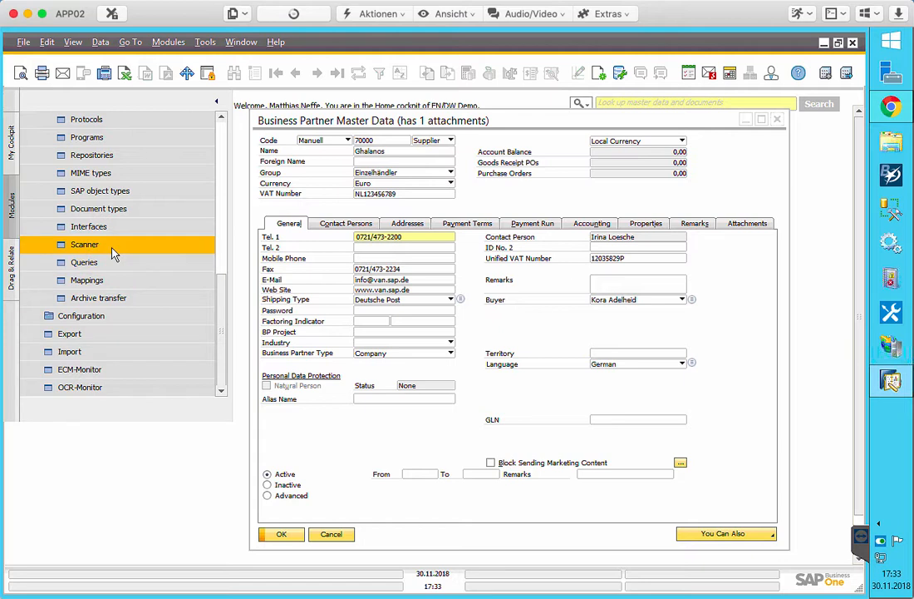
pyautogui.click(141, 320)
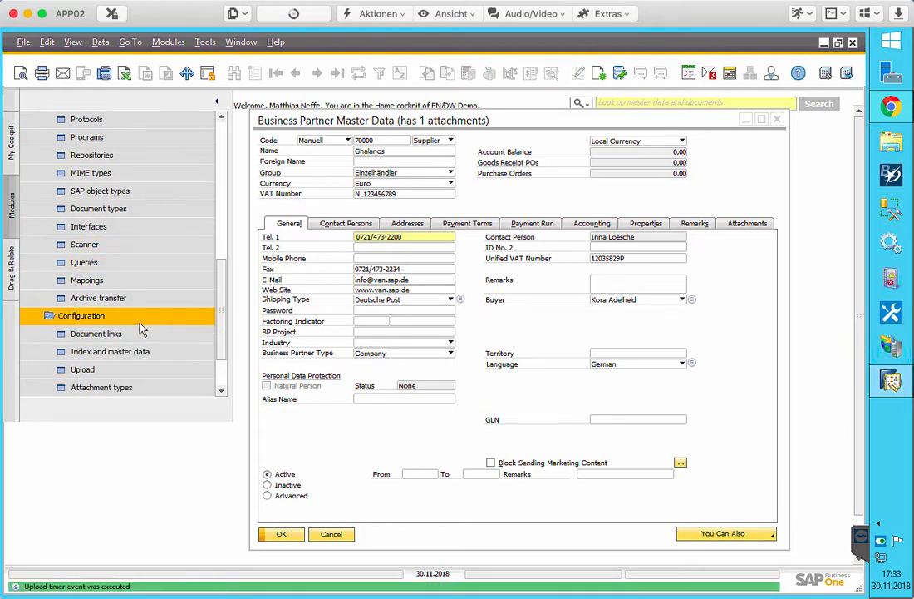
pyautogui.click(139, 334)
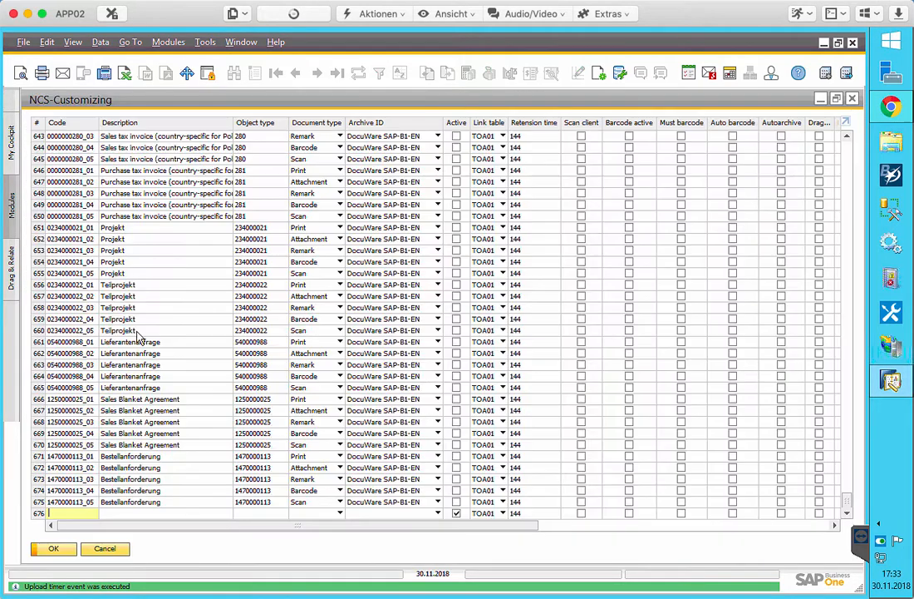
pyautogui.click(848, 170)
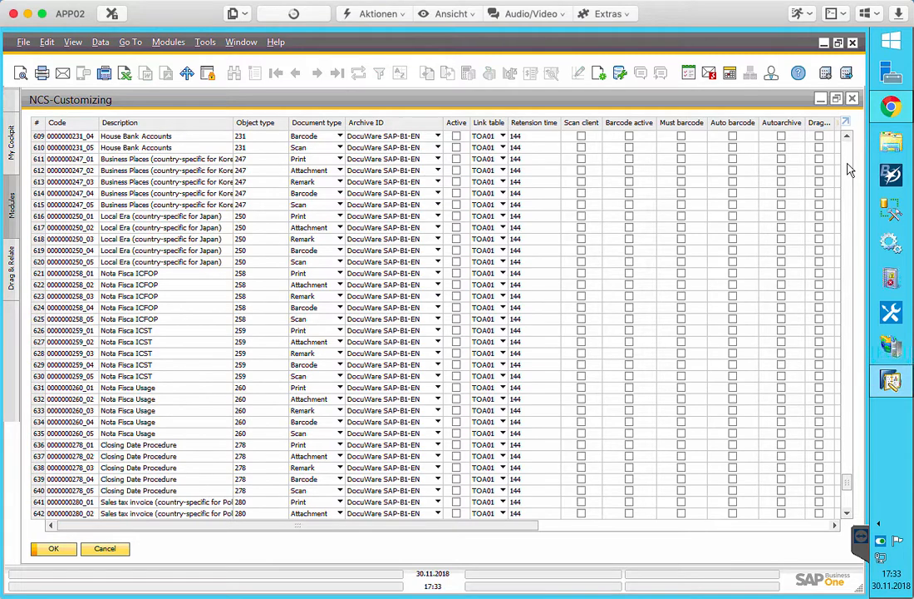
pyautogui.click(848, 169)
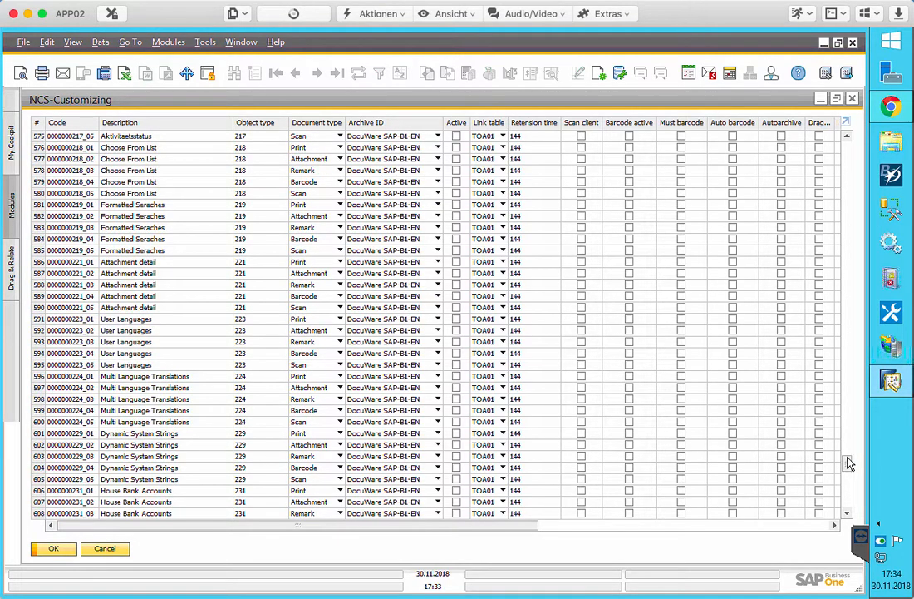
pyautogui.moveTo(848, 463); pyautogui.dragTo(844, 184)
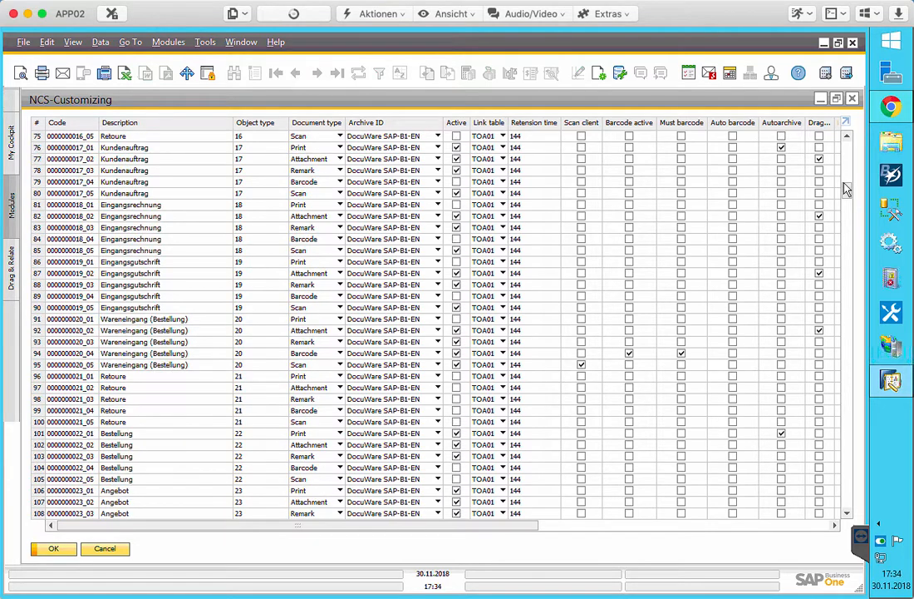
pyautogui.click(853, 99)
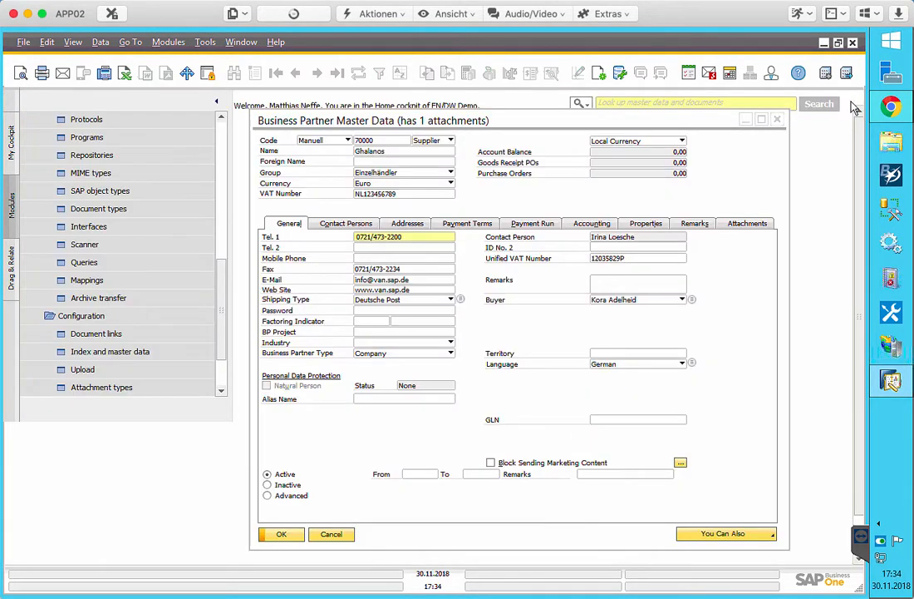
# Examine the SQL statement and XML of the first Index and master data configuration, Business partner remark, and close the form.
pyautogui.click(187, 353)
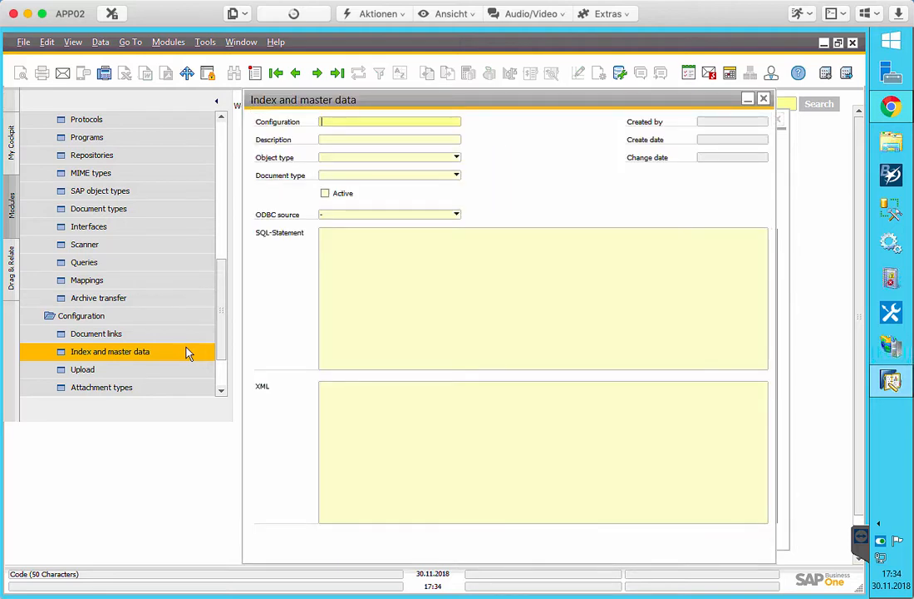
pyautogui.click(276, 73)
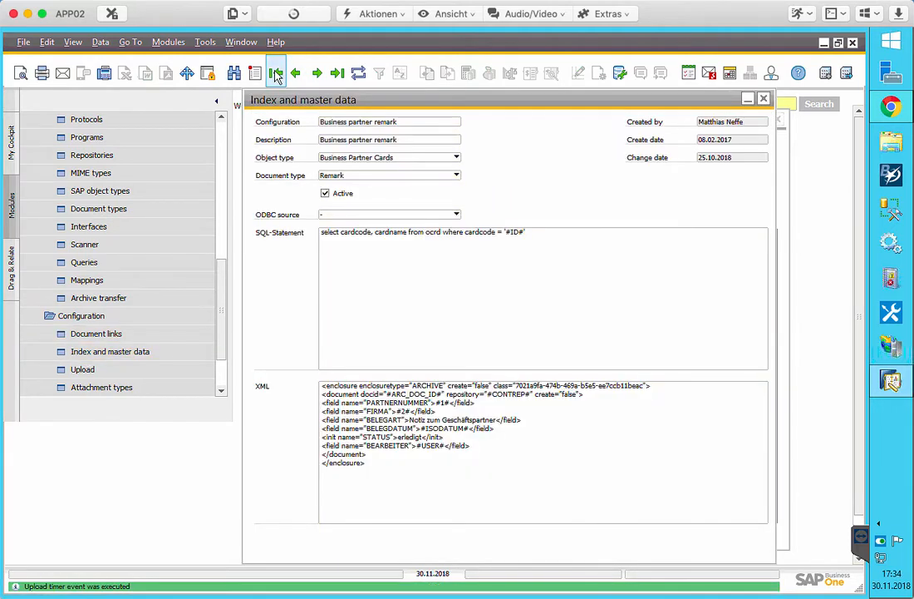
pyautogui.click(435, 314)
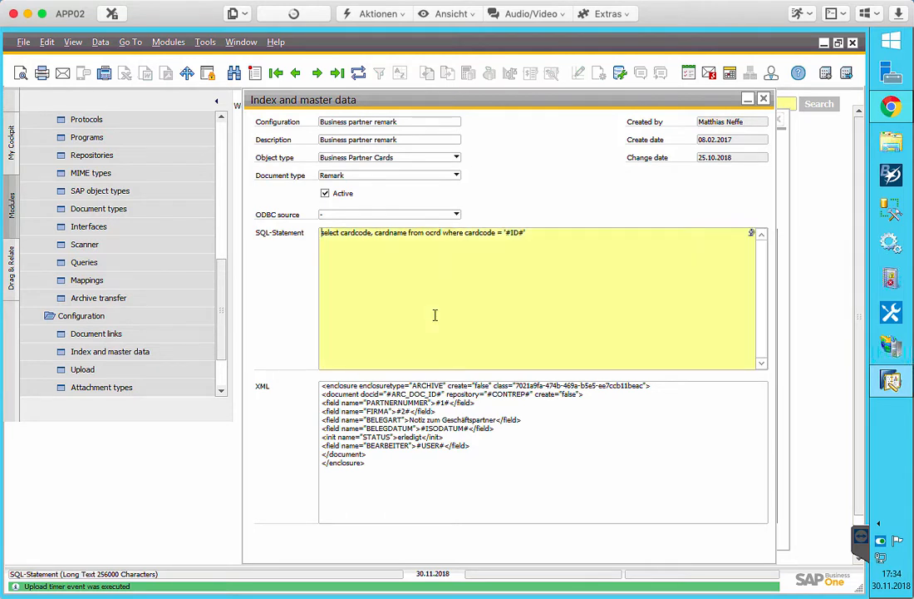
pyautogui.click(433, 420)
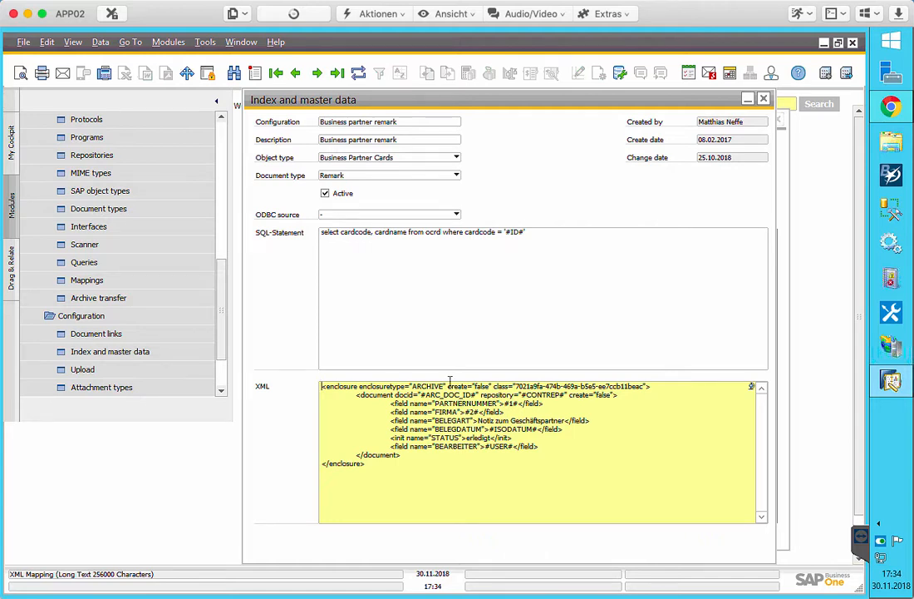
pyautogui.click(388, 328)
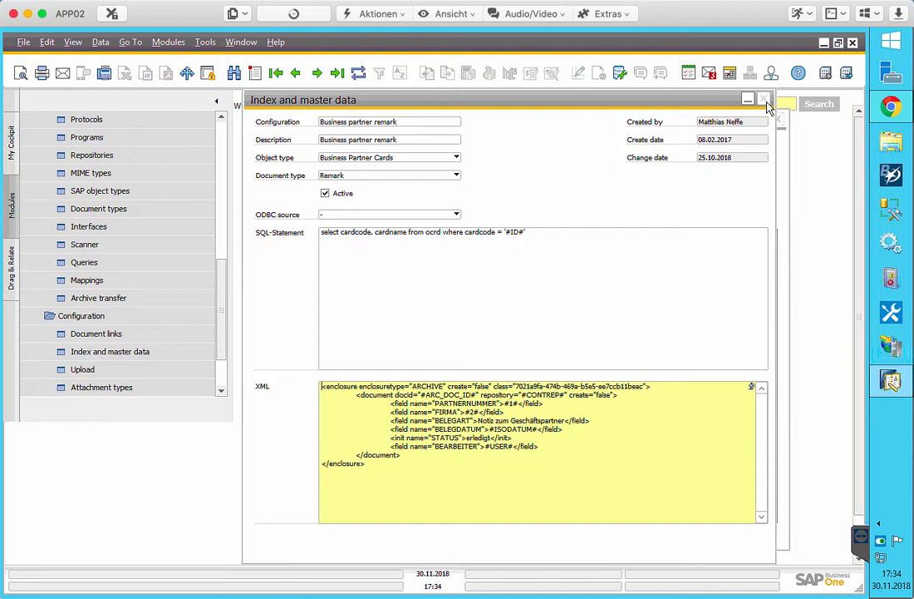
pyautogui.click(764, 99)
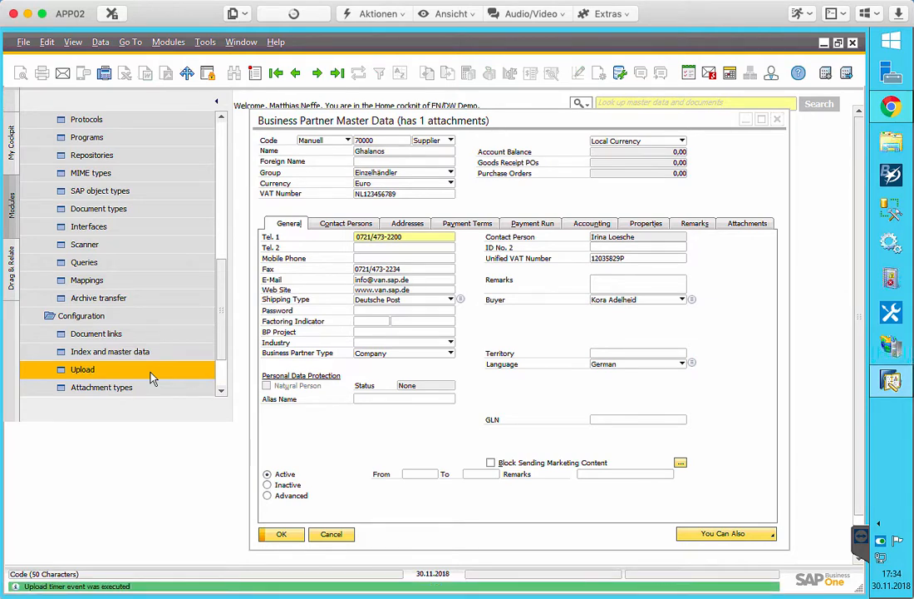
# Examine the Business partner Attachment and Invoices upload configurations, including the field mapping of Invoices.
pyautogui.click(151, 379)
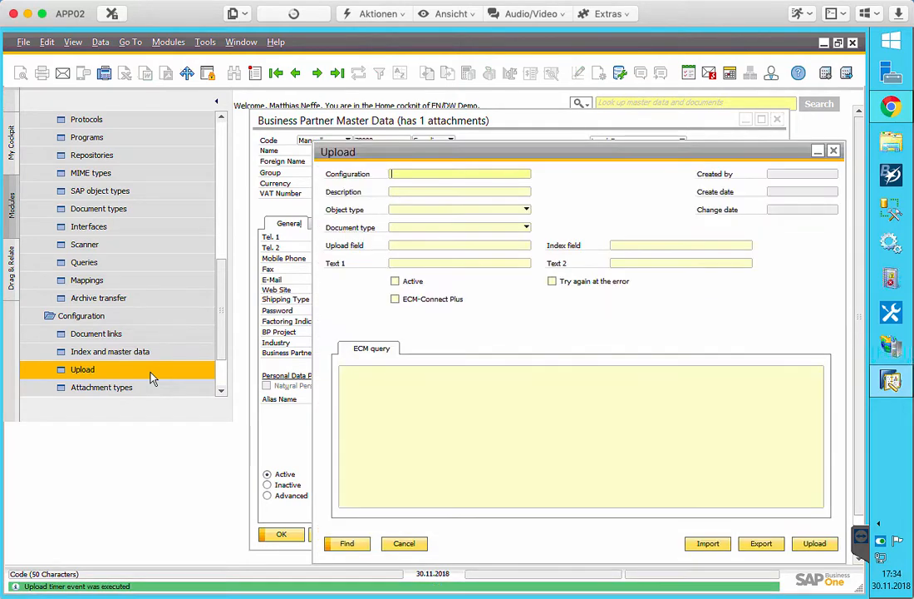
pyautogui.moveTo(373, 153); pyautogui.dragTo(314, 121)
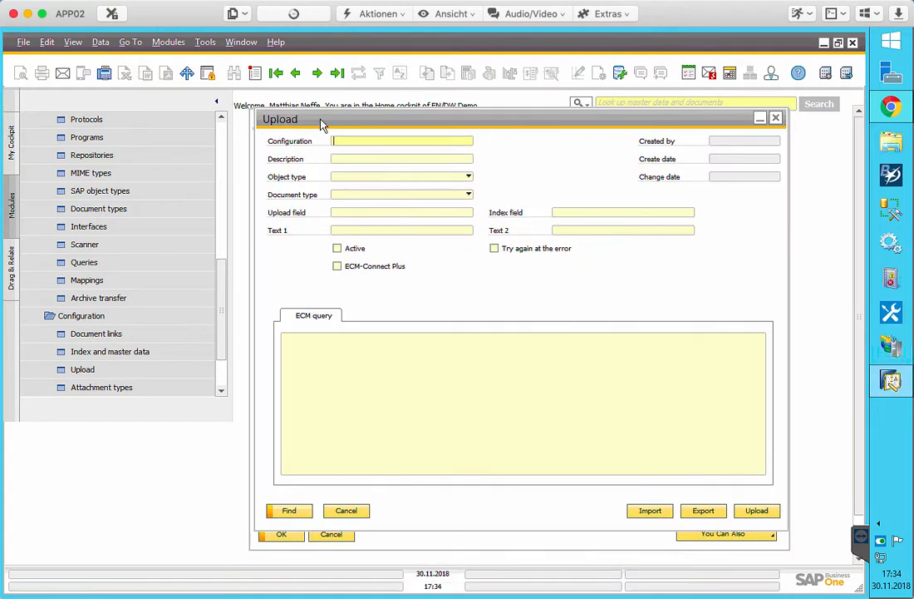
pyautogui.click(278, 76)
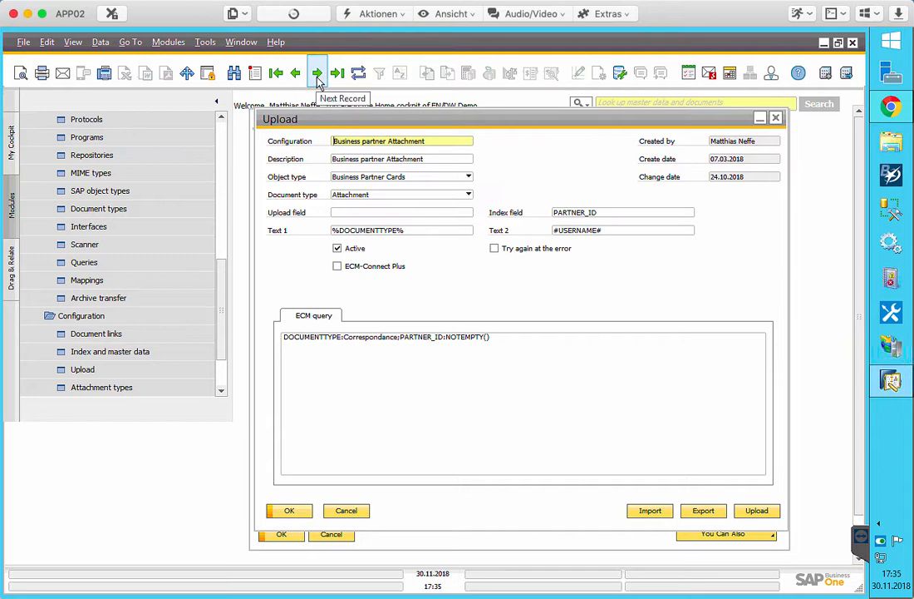
pyautogui.click(316, 79)
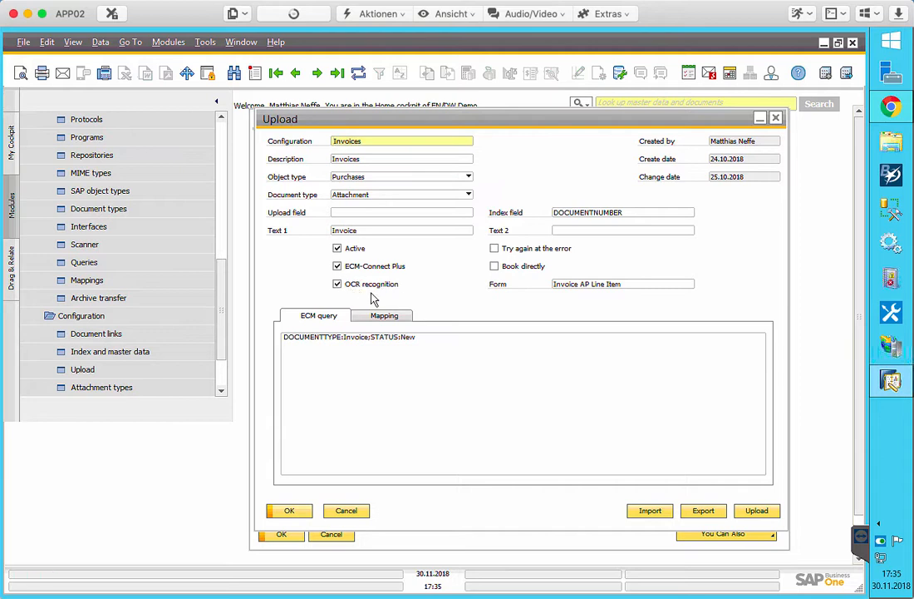
pyautogui.click(383, 317)
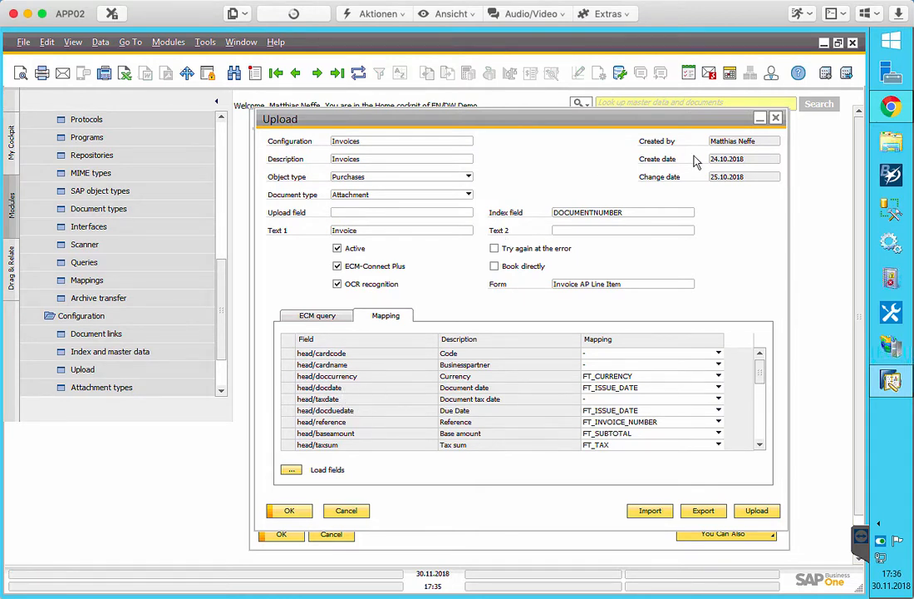
# Search the menus for "drafts" and run the Document Drafts Report for all users' Purchasing - AP documents.
pyautogui.click(586, 103)
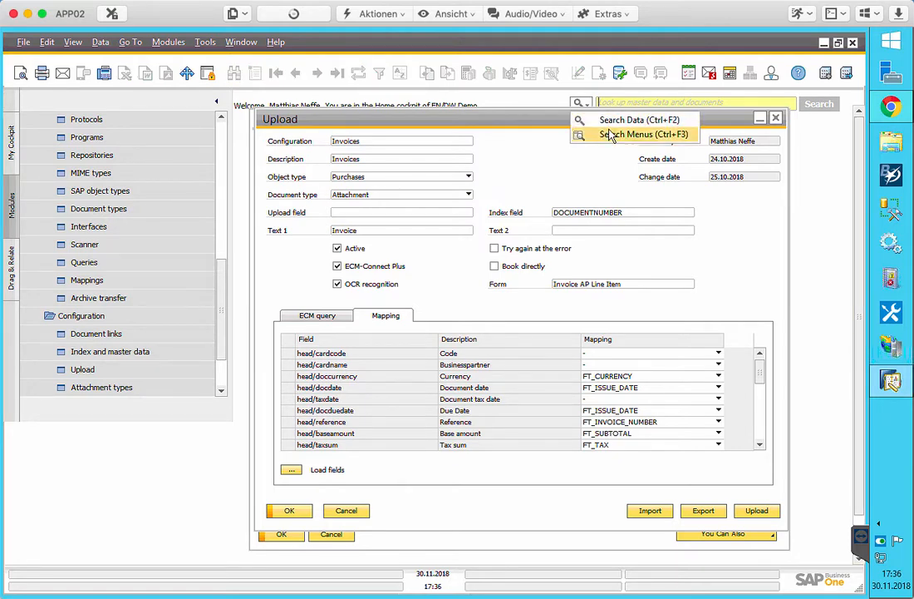
pyautogui.click(611, 135)
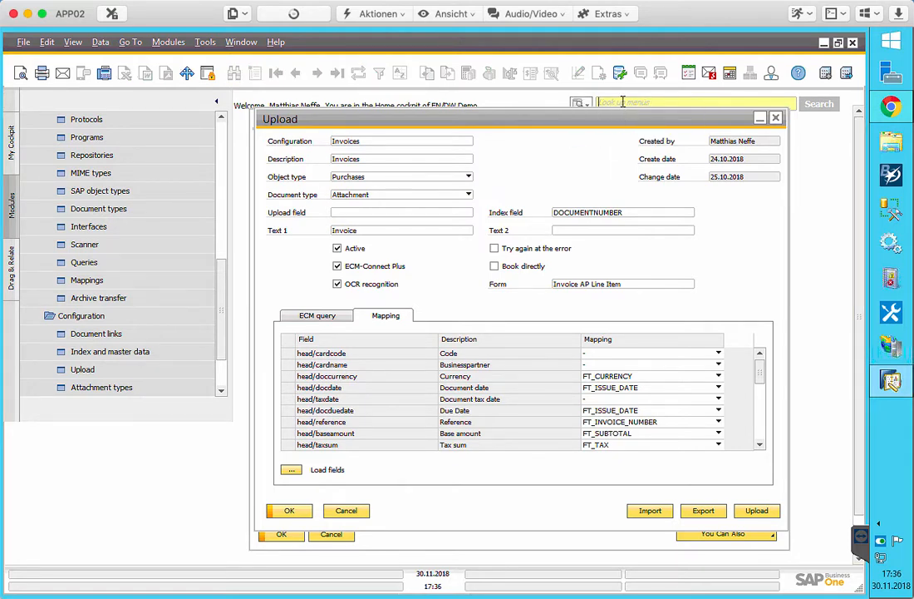
pyautogui.write('drafts')
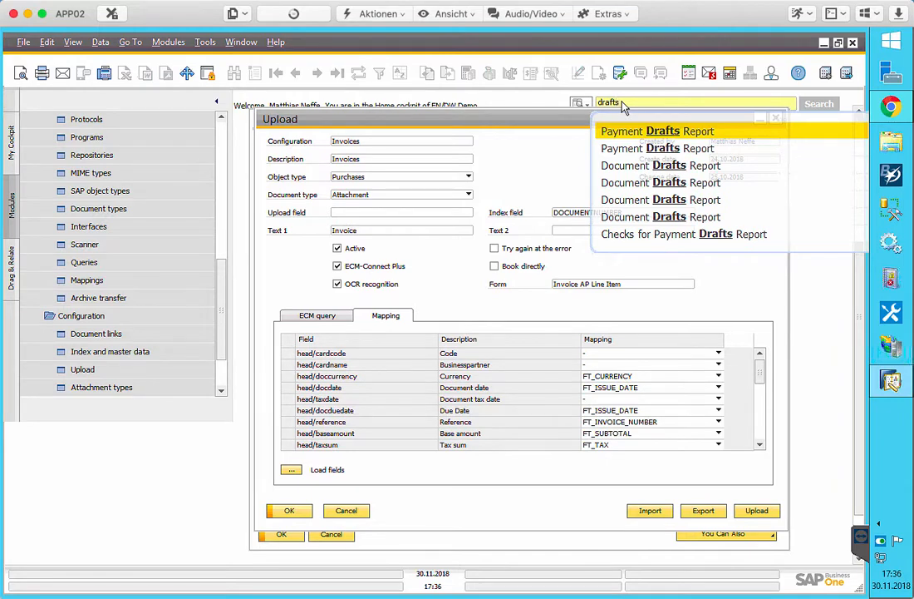
pyautogui.click(632, 170)
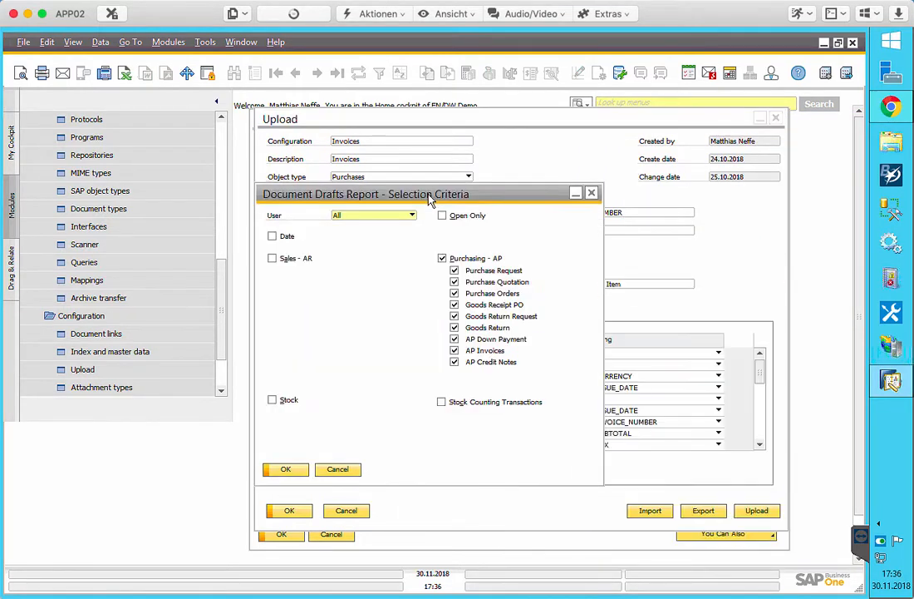
pyautogui.click(287, 471)
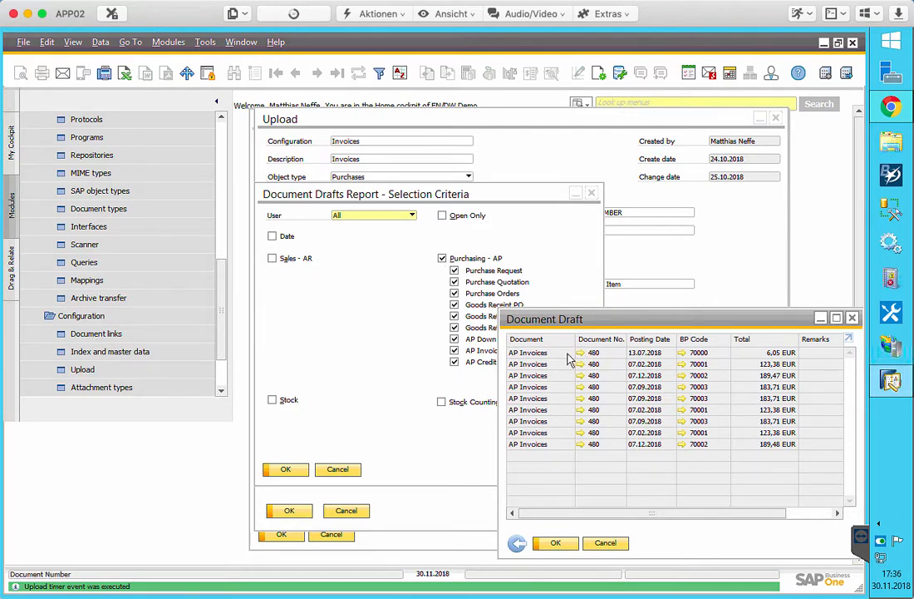
# Save the first AP invoice draft in the report as a draft, and close the invoice and the drafts report.
pyautogui.click(580, 352)
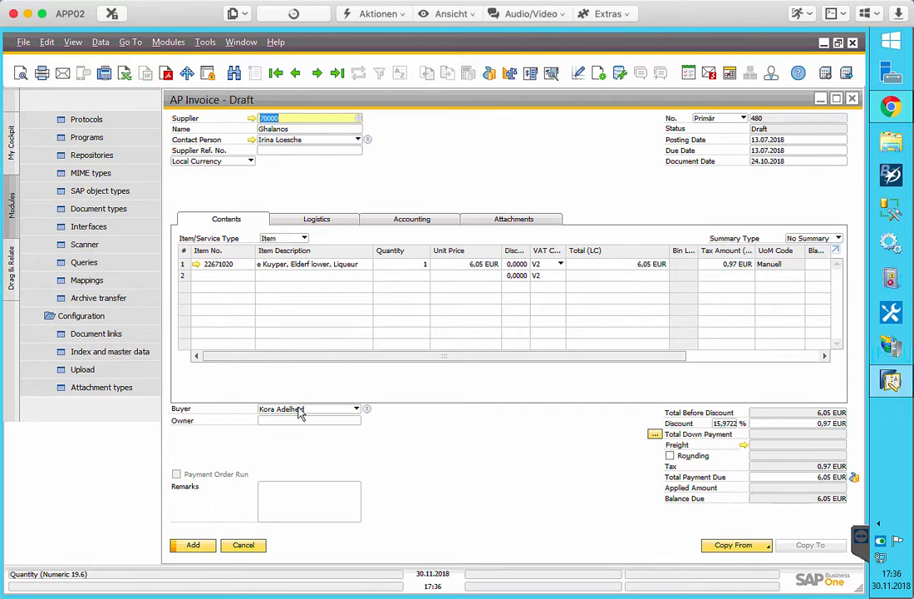
pyautogui.rightClick(411, 488)
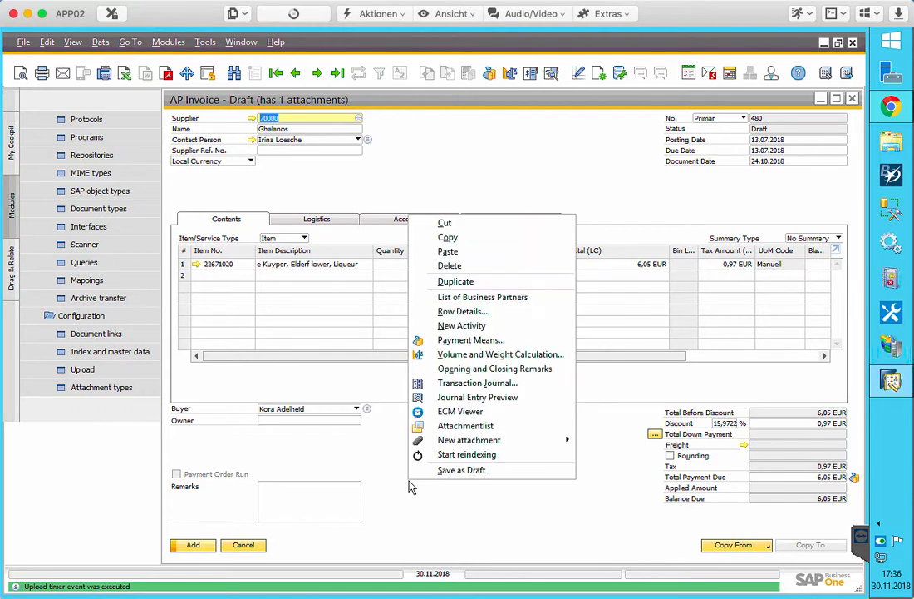
pyautogui.click(451, 470)
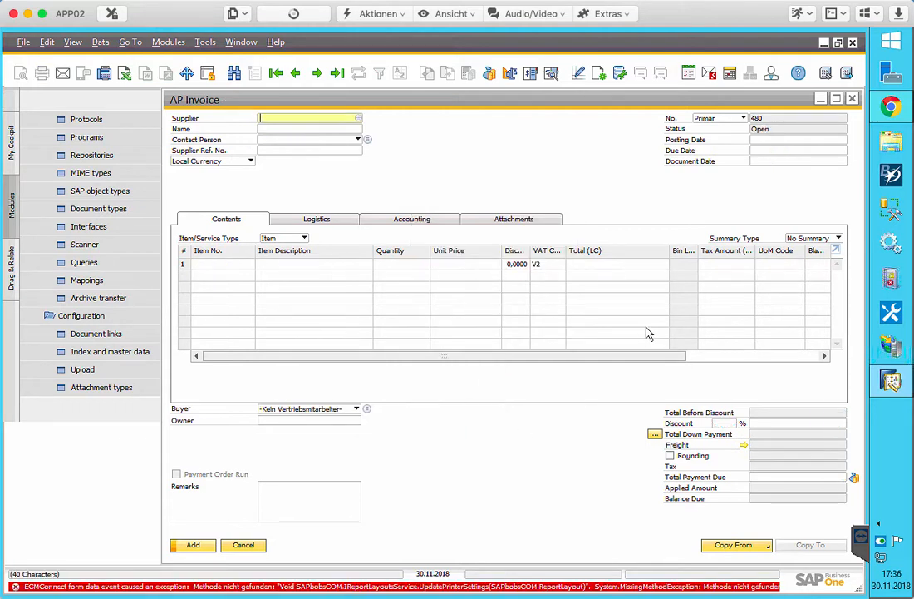
pyautogui.click(852, 99)
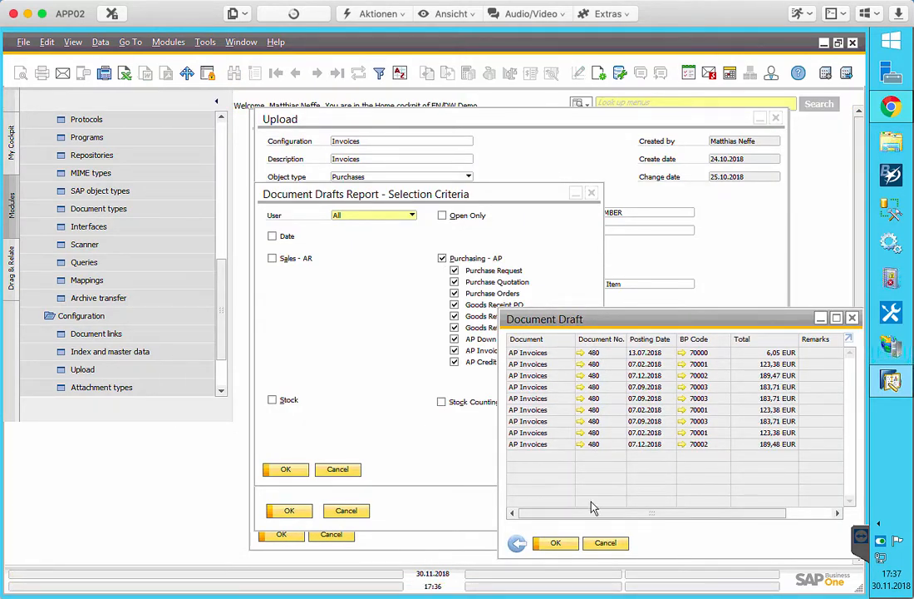
pyautogui.click(605, 544)
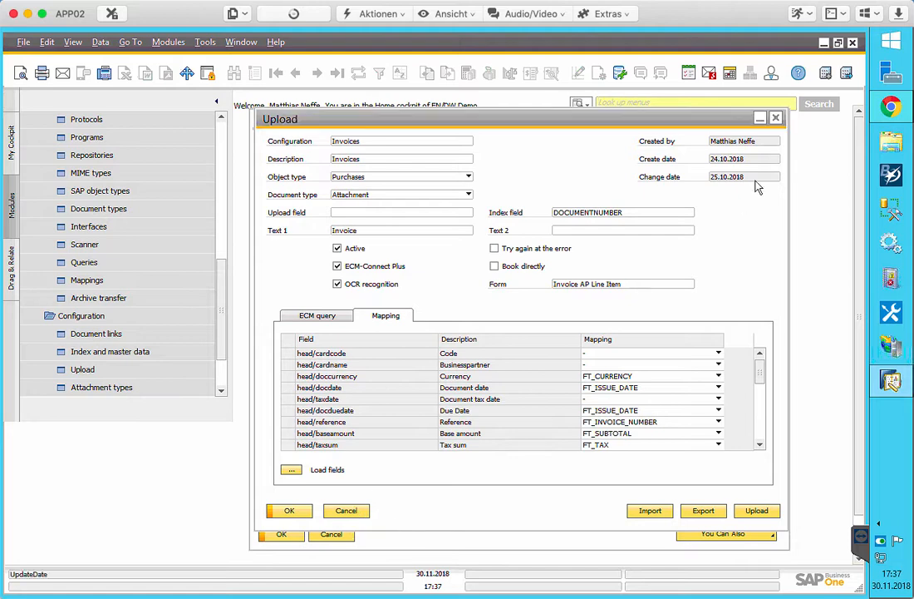
# Close the Upload form and collapse the Configuration group and the ECM-Connect Plus module.
pyautogui.click(778, 121)
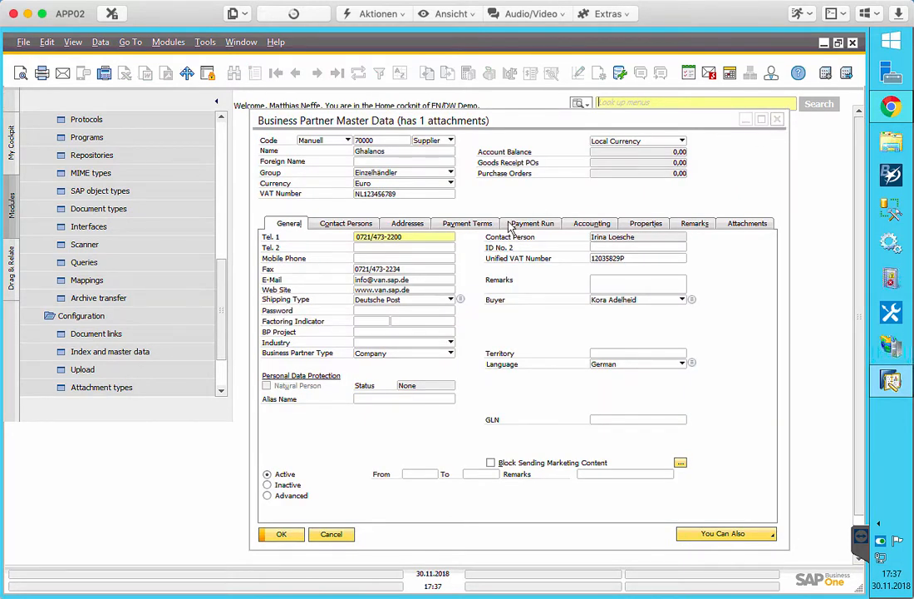
pyautogui.click(138, 322)
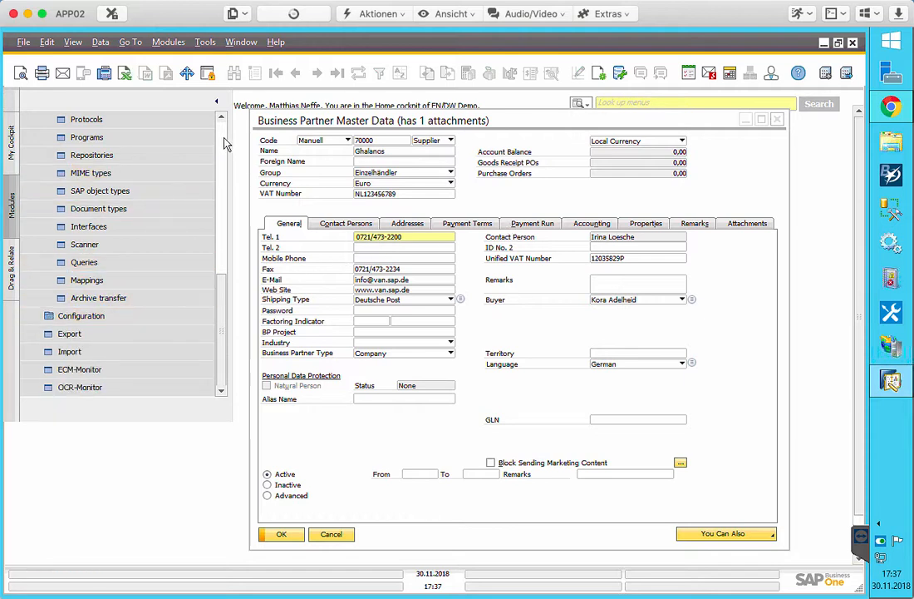
pyautogui.scroll(5, 223, 143)
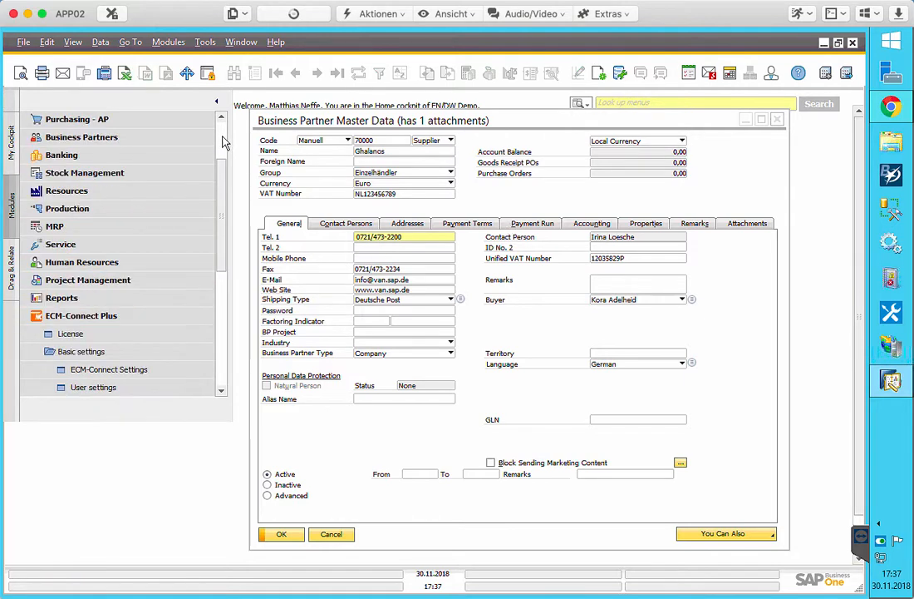
pyautogui.click(119, 315)
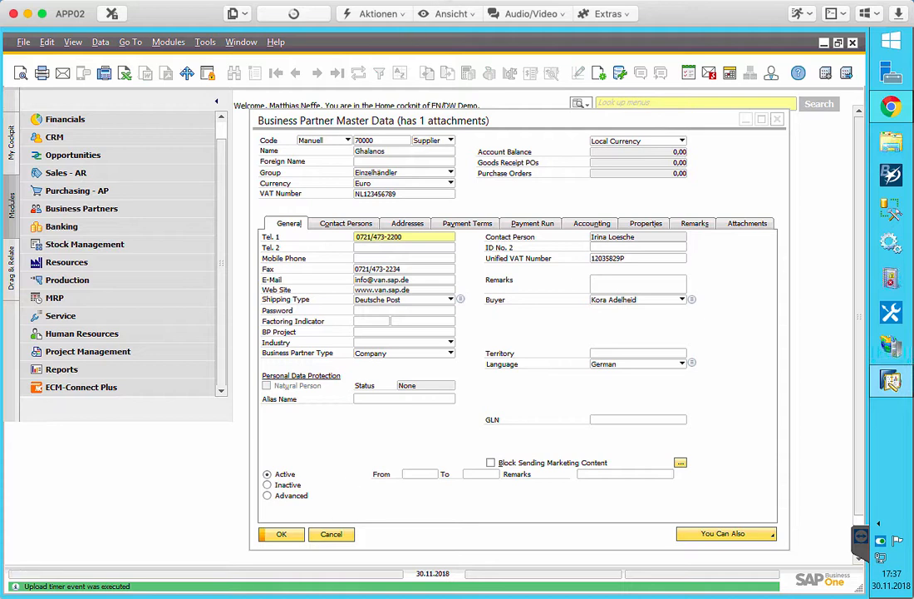
pyautogui.click(446, 0)
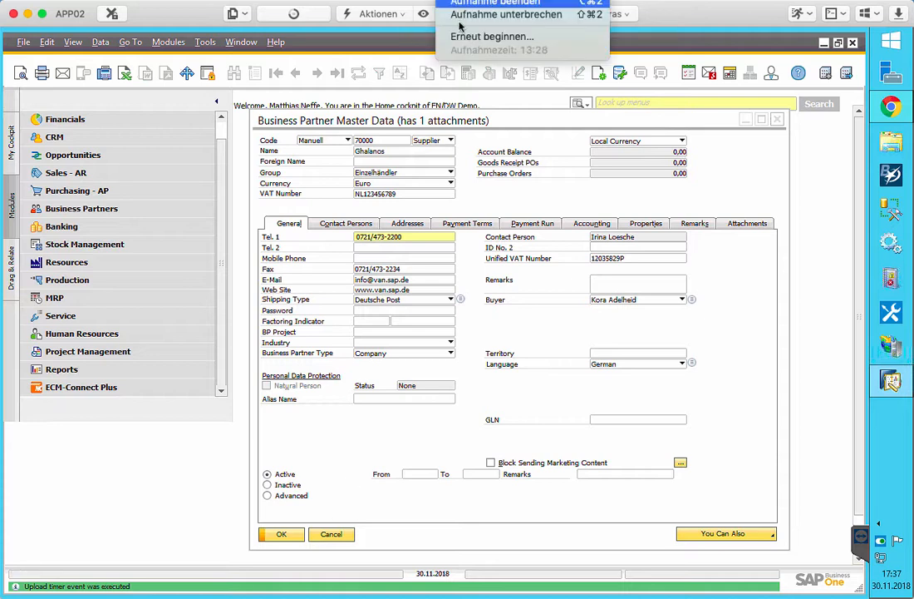